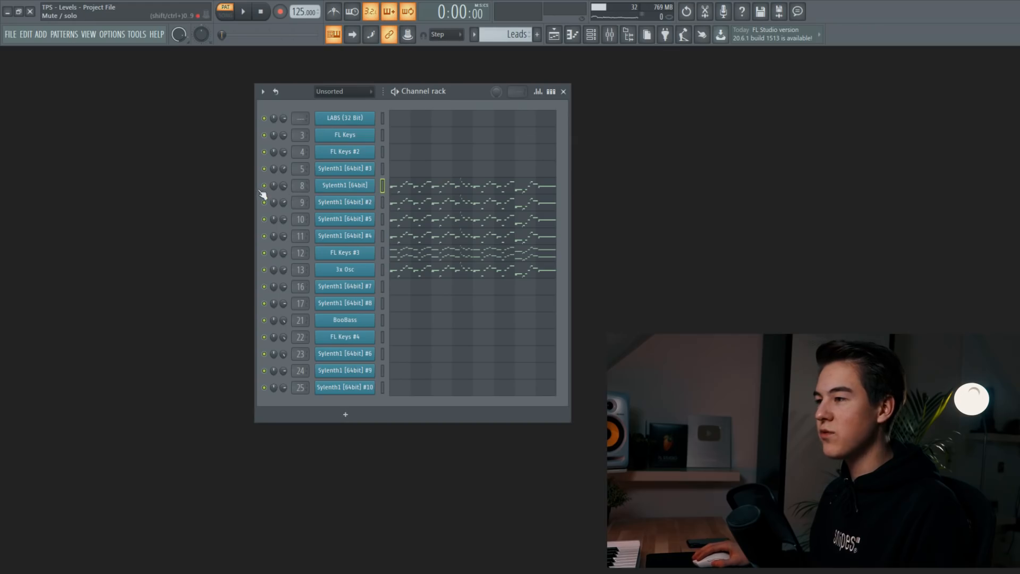
- Solo the first Sylenth1 lead channel on mixer track 8, play it, and inspect its "PL - Waiting For Love" preset
right_click(265, 191)
left_click(355, 190)
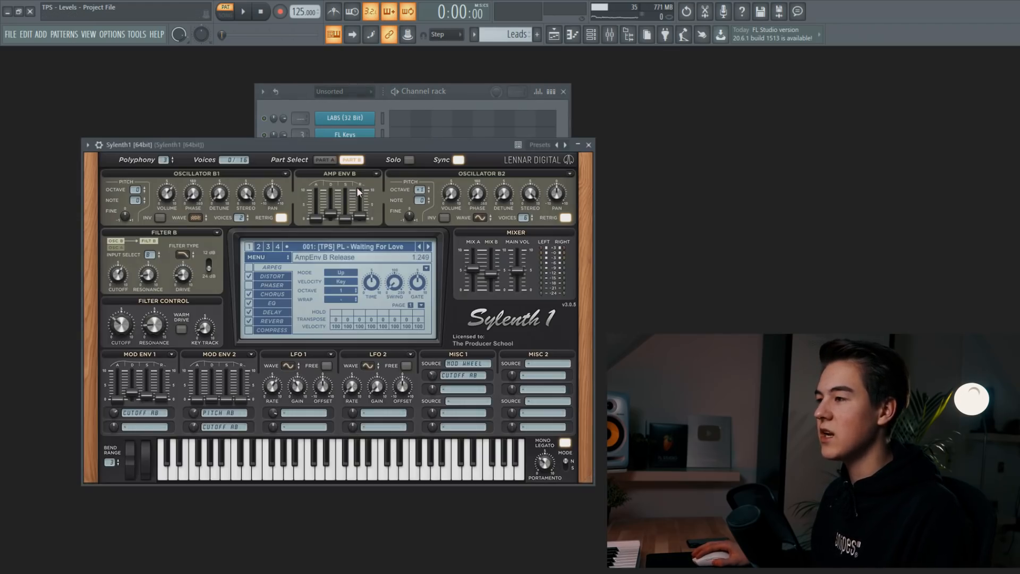
left_click_drag(310, 143, 344, 151)
left_click(248, 19)
left_click_drag(522, 152, 502, 170)
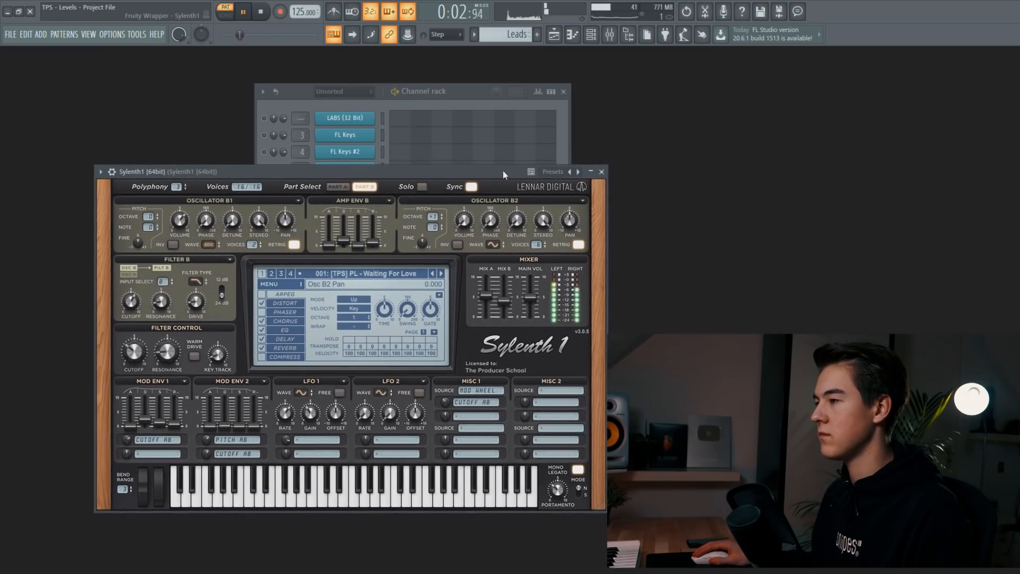
left_click(602, 172)
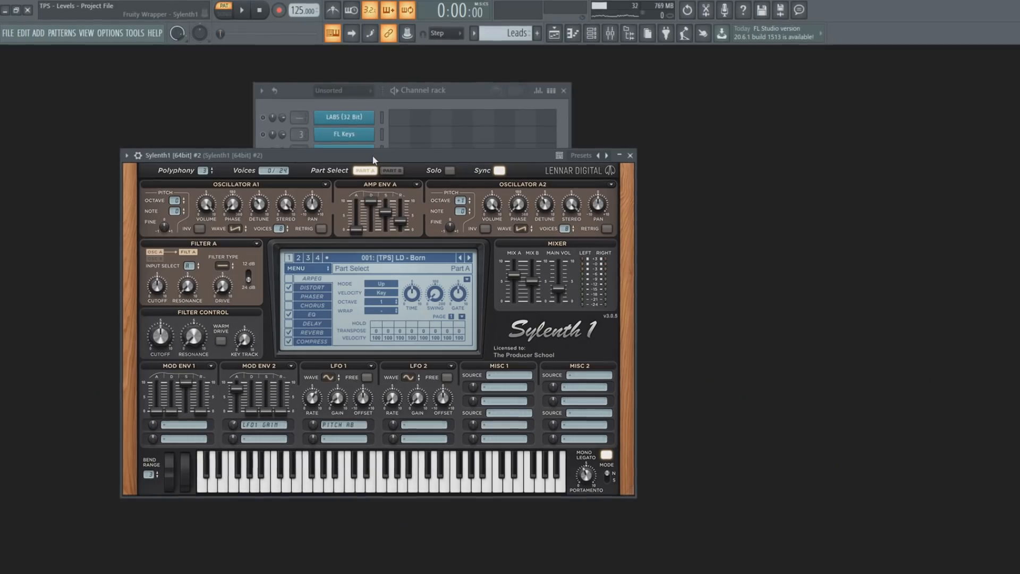
- Play the Leads pattern with Sylenth1 #2 soloed and inspect its "LD - Born" preset settings
key("space")
left_click(422, 144)
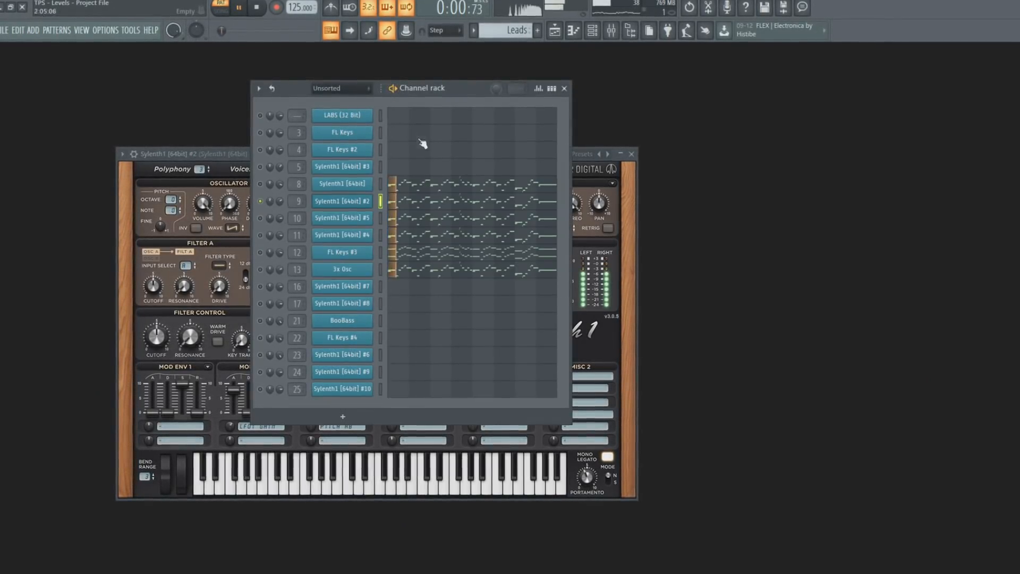
left_click(625, 176)
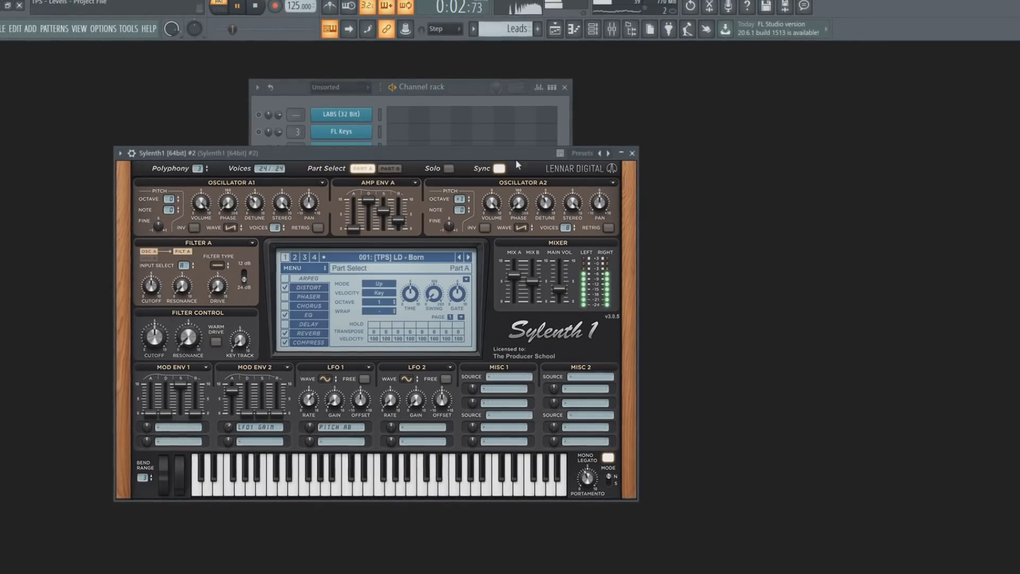
left_click(432, 98)
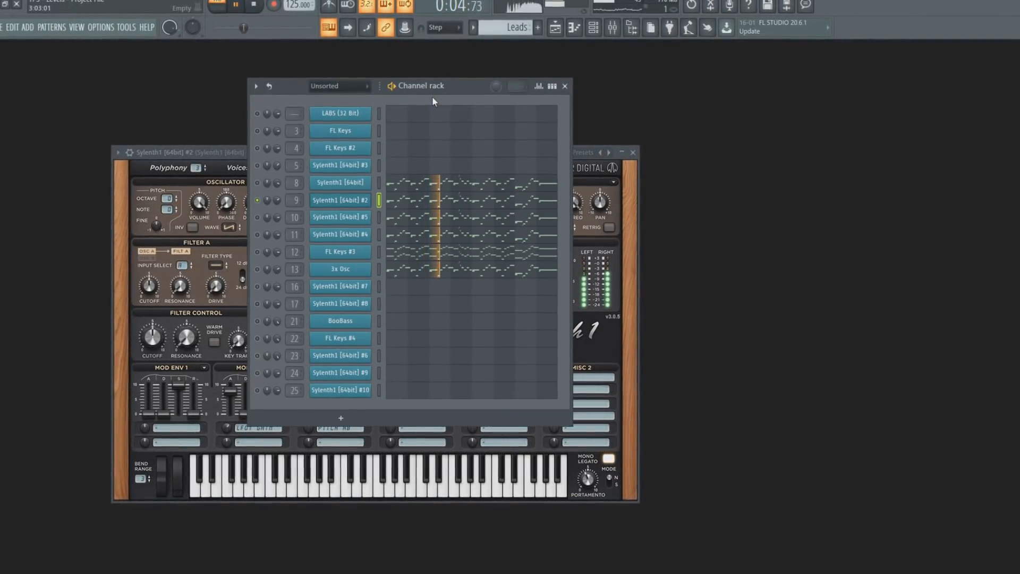
left_click(256, 7)
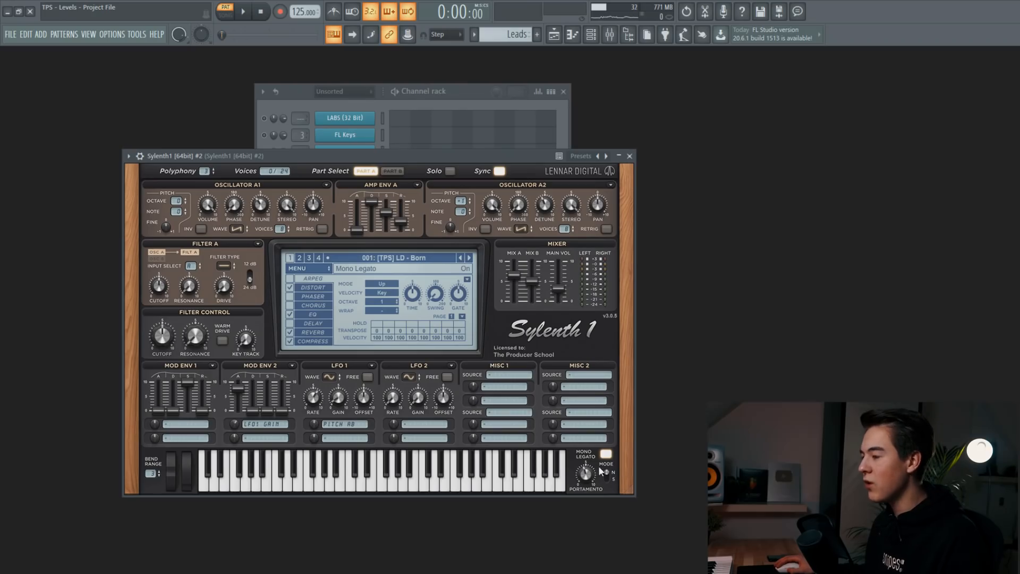
left_click(630, 157)
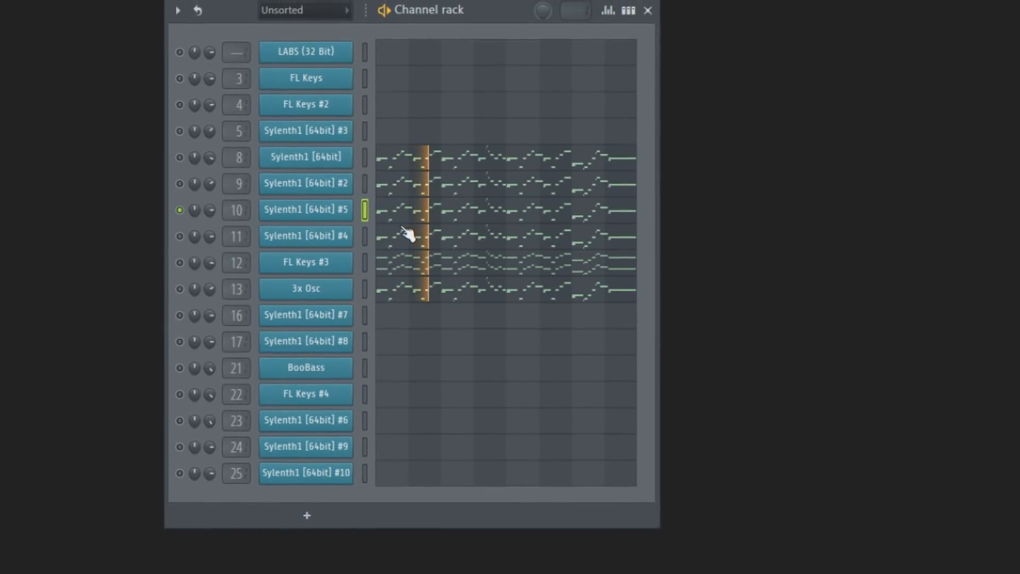
- Listen to the Sylenth1 #5, Sylenth1 #4 and FL Keys #3 lead layers, checking the Sylenth1 #4 preset
key("space")
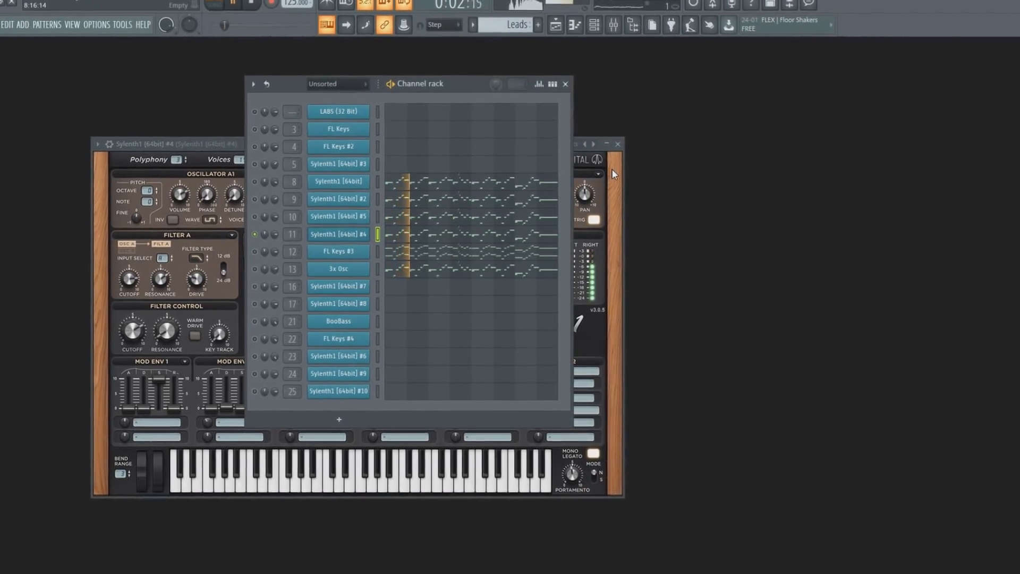
left_click(206, 141)
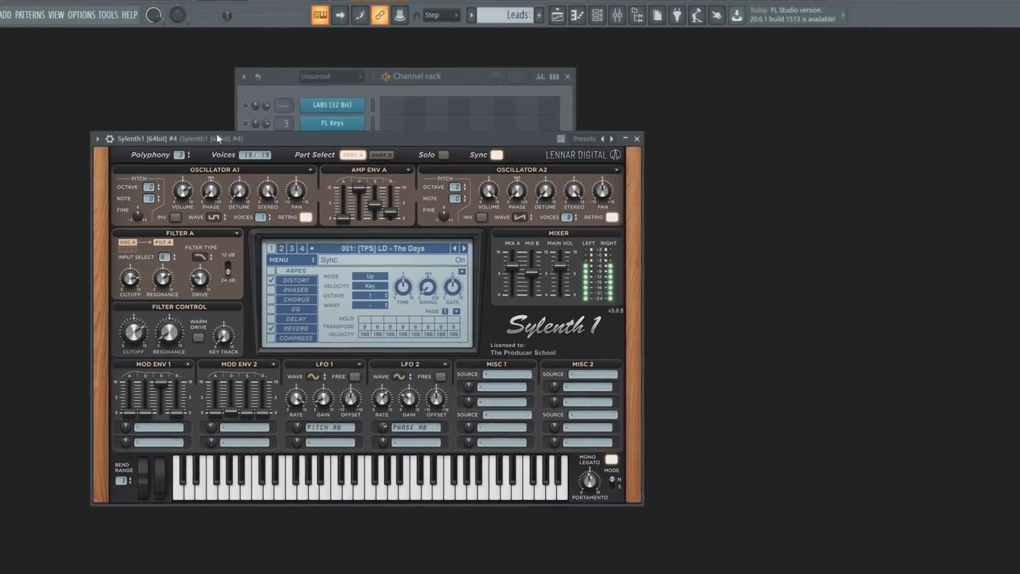
left_click(638, 137)
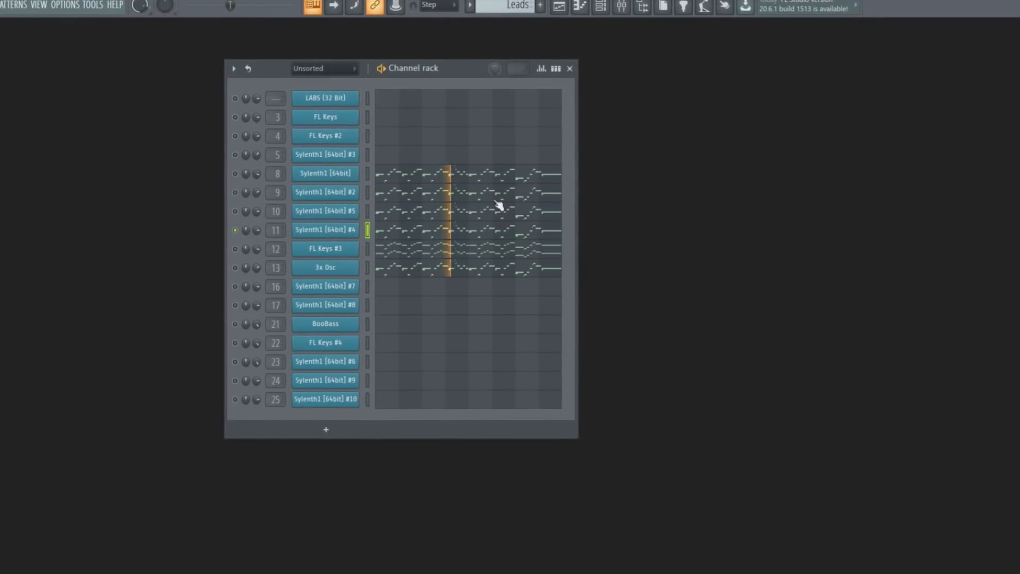
key("space")
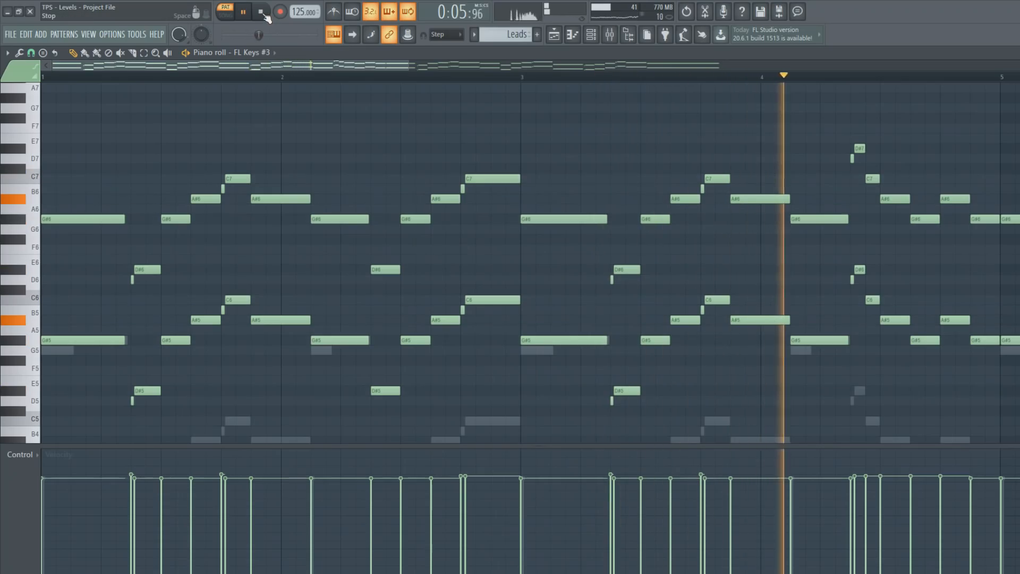
left_click(260, 12)
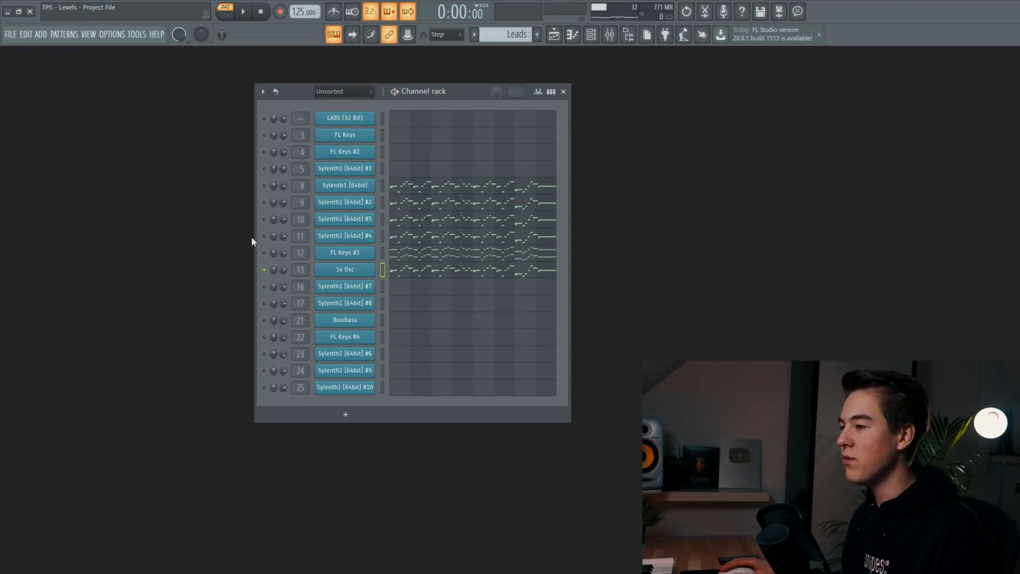
- Un-solo the 3x Osc channel and slightly raise the low-cut band's frequency in its Fruity parametric EQ 2
right_click(265, 270)
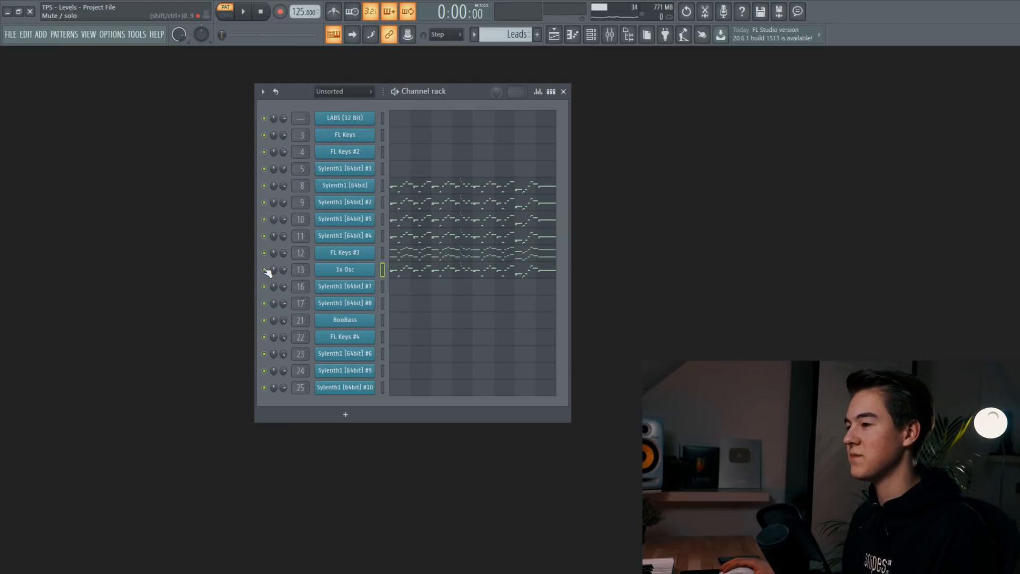
left_click_drag(283, 269, 283, 264)
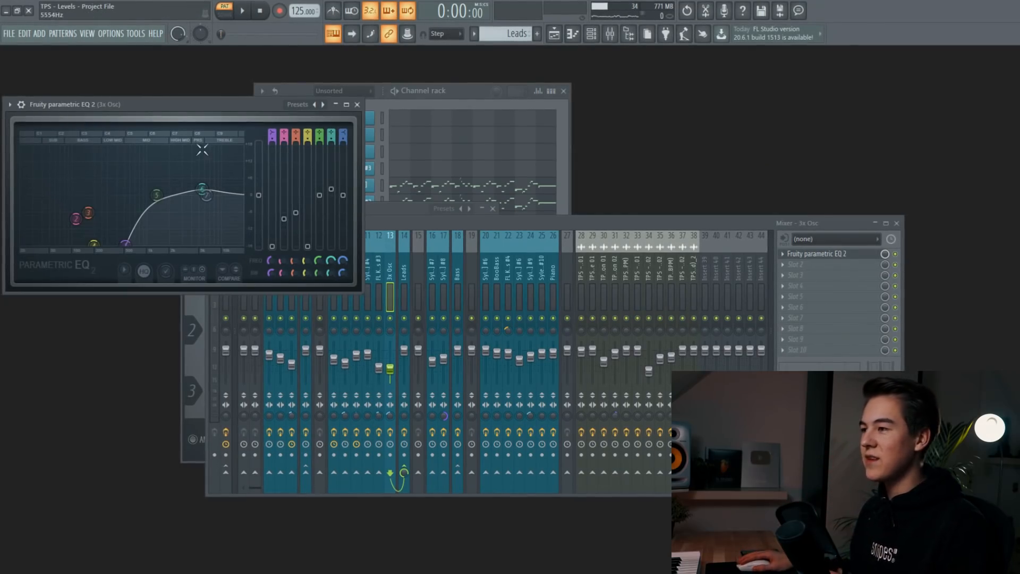
left_click_drag(126, 246, 135, 246)
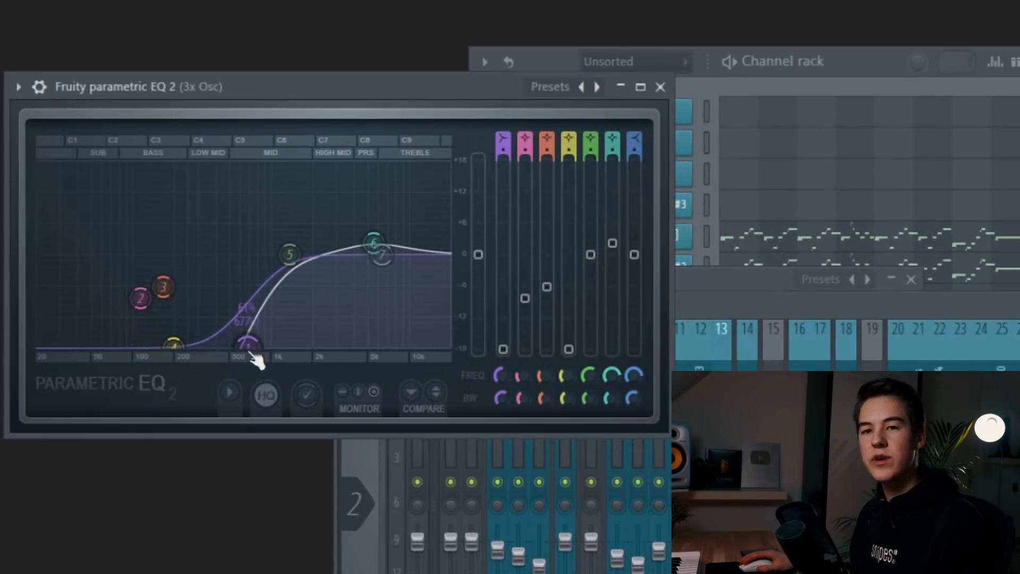
left_click_drag(372, 87, 565, 115)
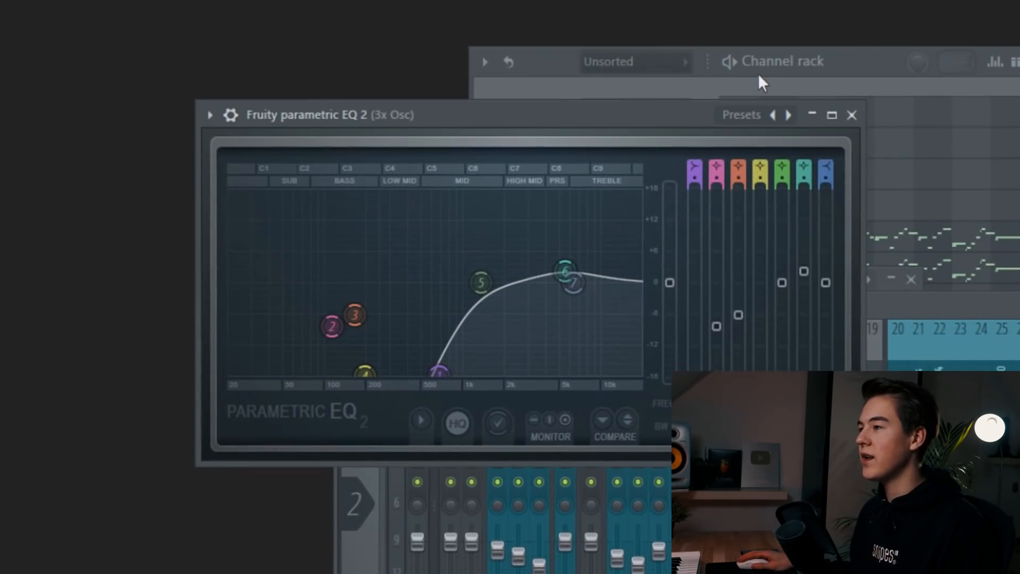
left_click(737, 66)
mouse_move(436, 372)
left_mouse_down()
mouse_move(333, 372)
mouse_move(442, 372)
left_mouse_up()
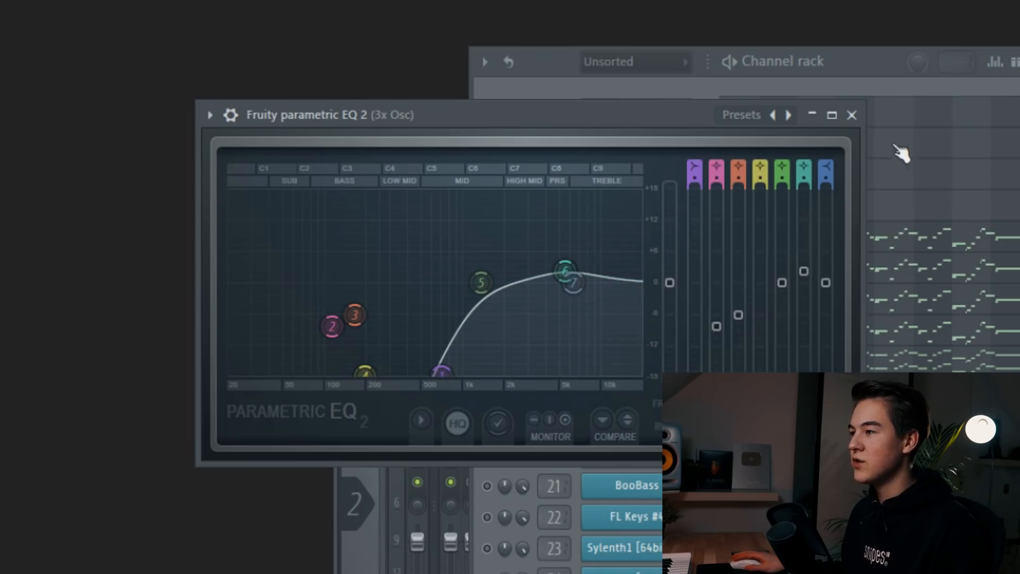
left_click(853, 116)
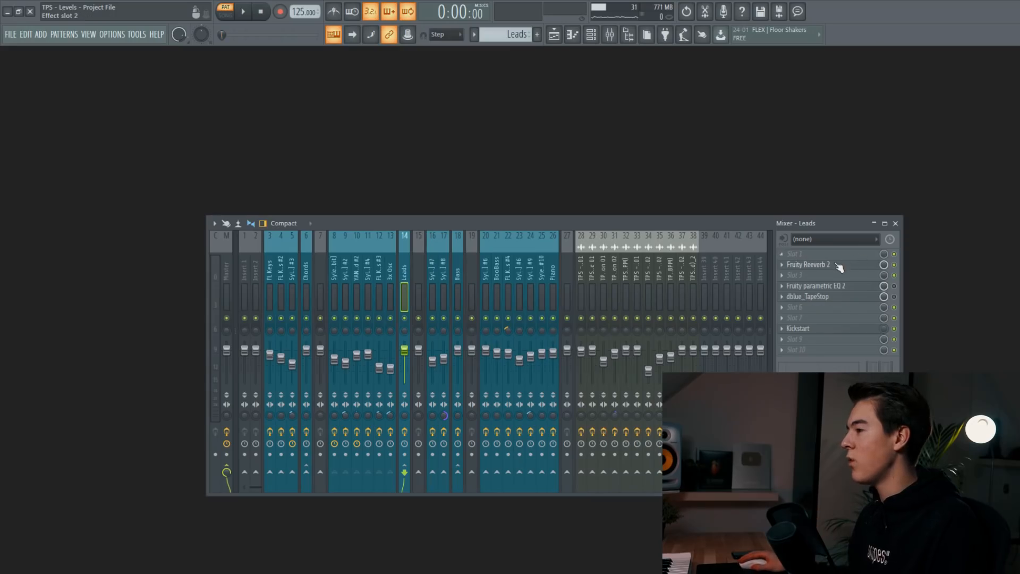
- Play the leads while reviewing Fruity Reeverb 2 on the Leads mixer track, and enable its Fruity parametric EQ 2
left_click(838, 266)
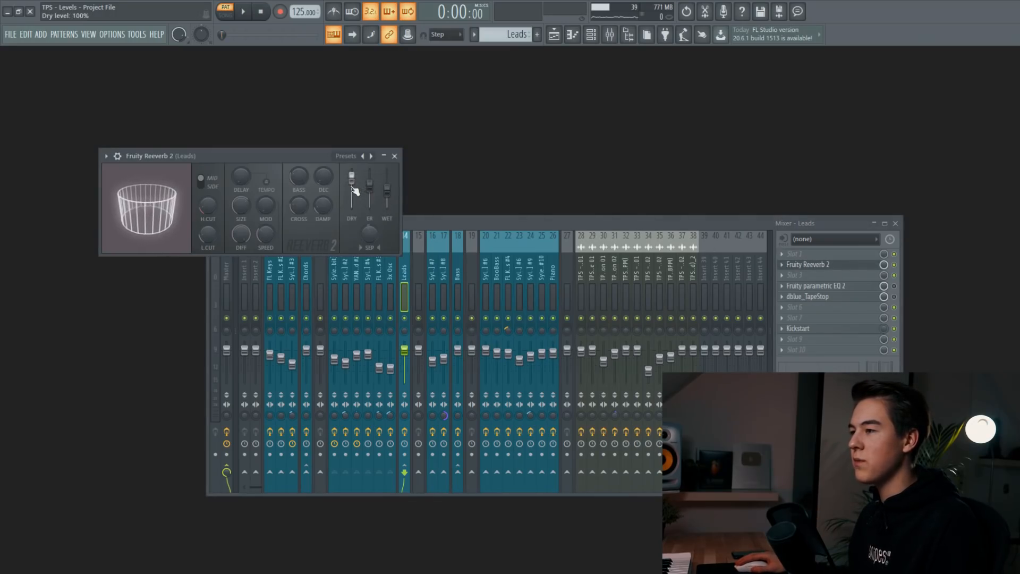
key("space")
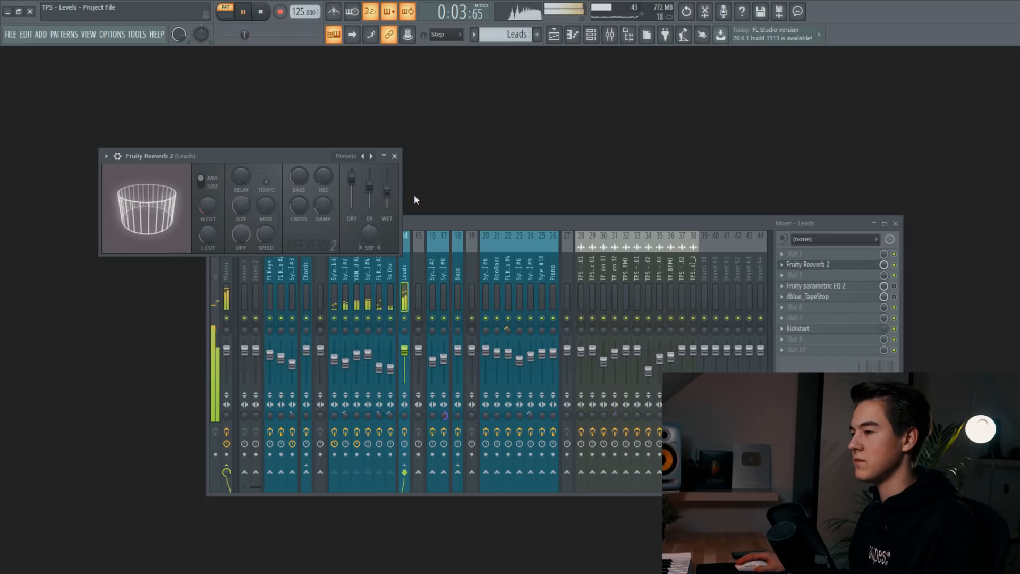
left_click(894, 286)
left_click(849, 287)
left_click(849, 287)
left_click(849, 287)
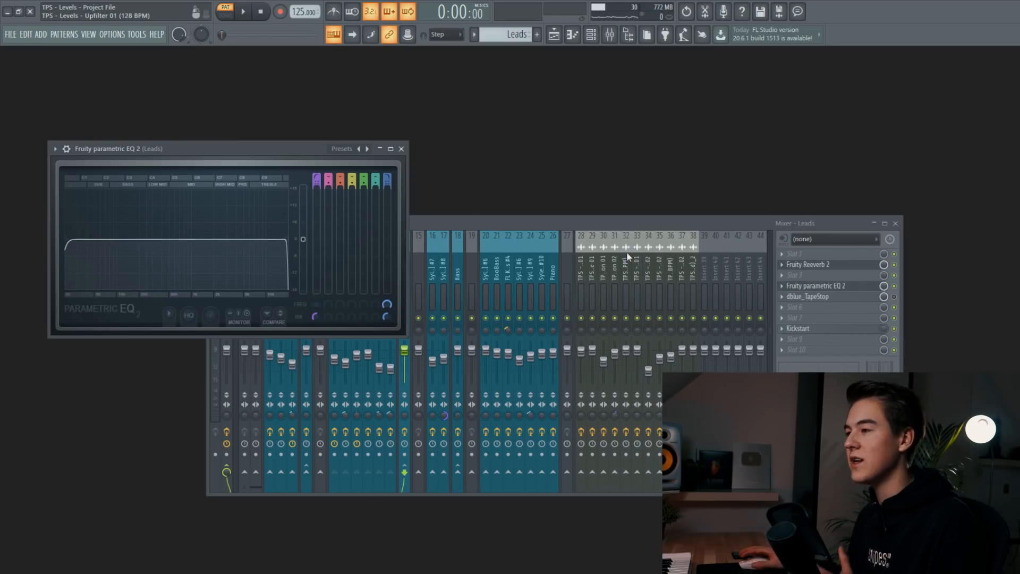
left_click(403, 152)
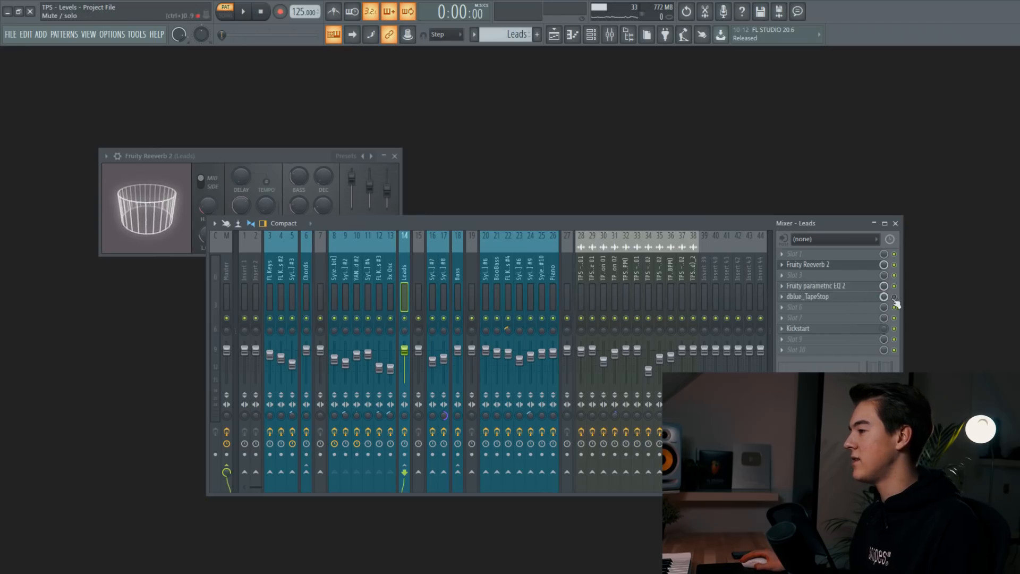
- Inspect the dblue_TapeStop settings on the Leads mixer track and listen to the leads through Kickstart
left_click(853, 296)
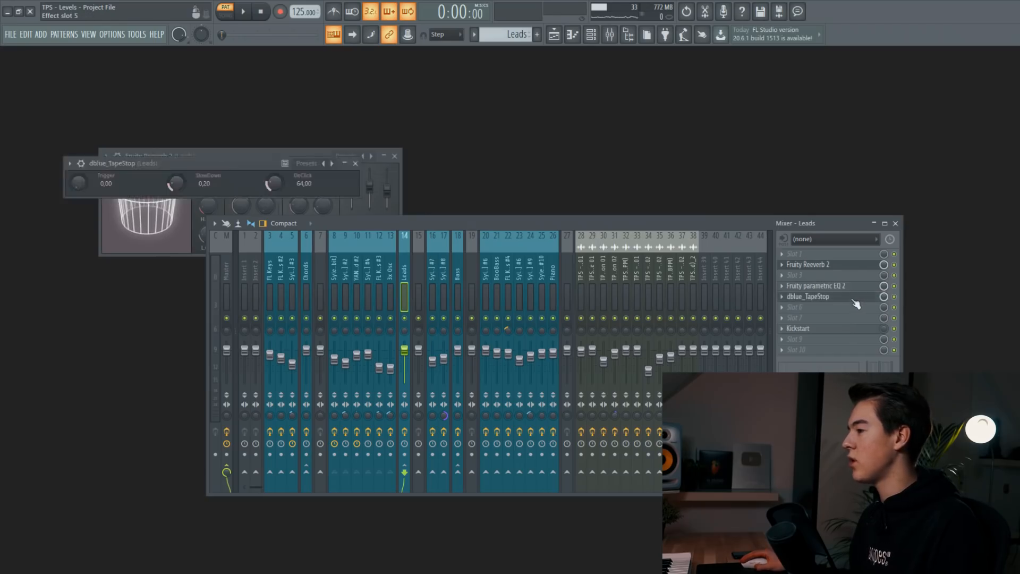
left_click(355, 164)
left_click(395, 155)
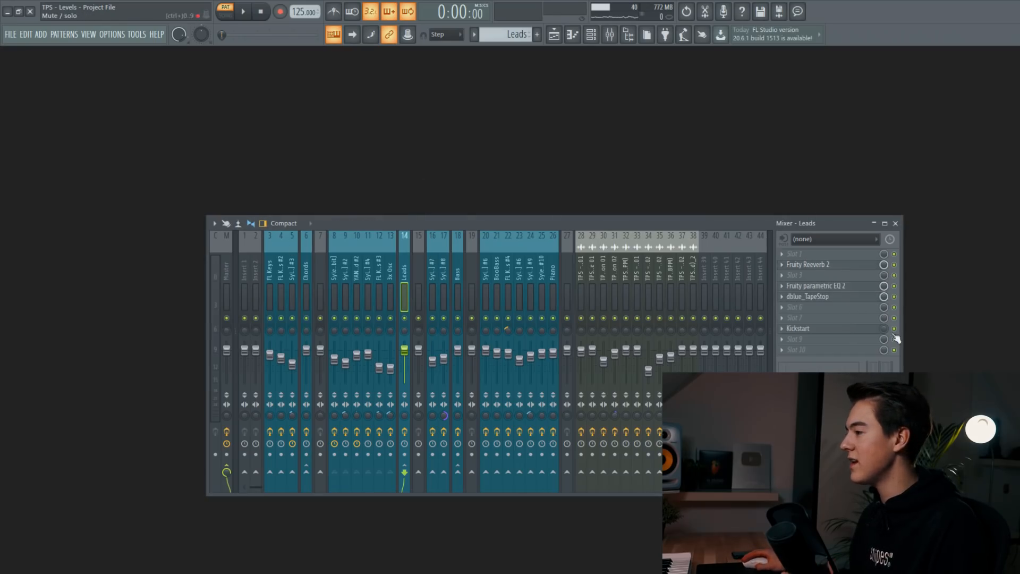
left_click(817, 331)
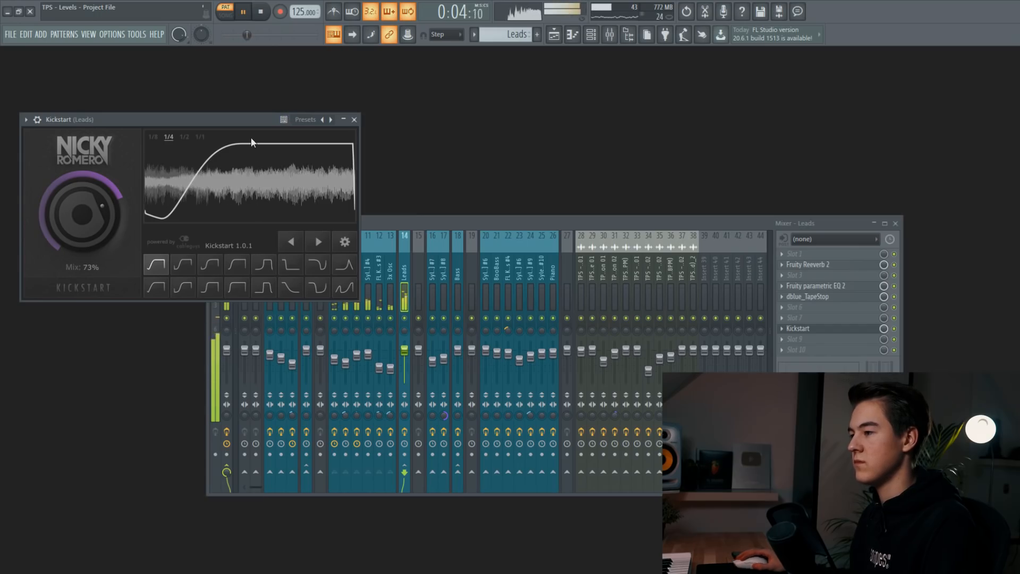
left_click(260, 11)
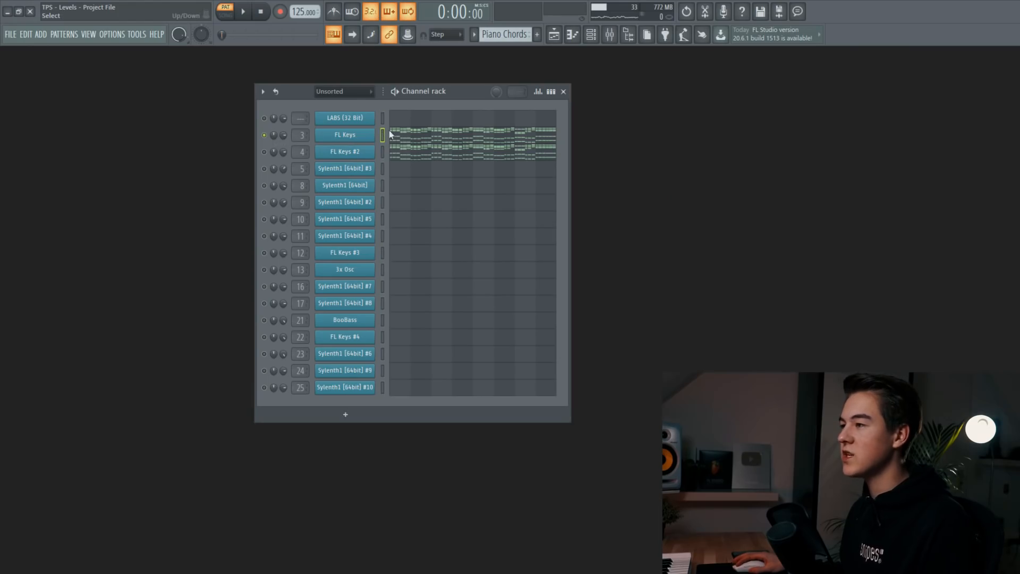
- Select the FL Keys mixer track and inspect its first Fruity parametric EQ 2 and its Fruity Reeverb 2
left_click(609, 35)
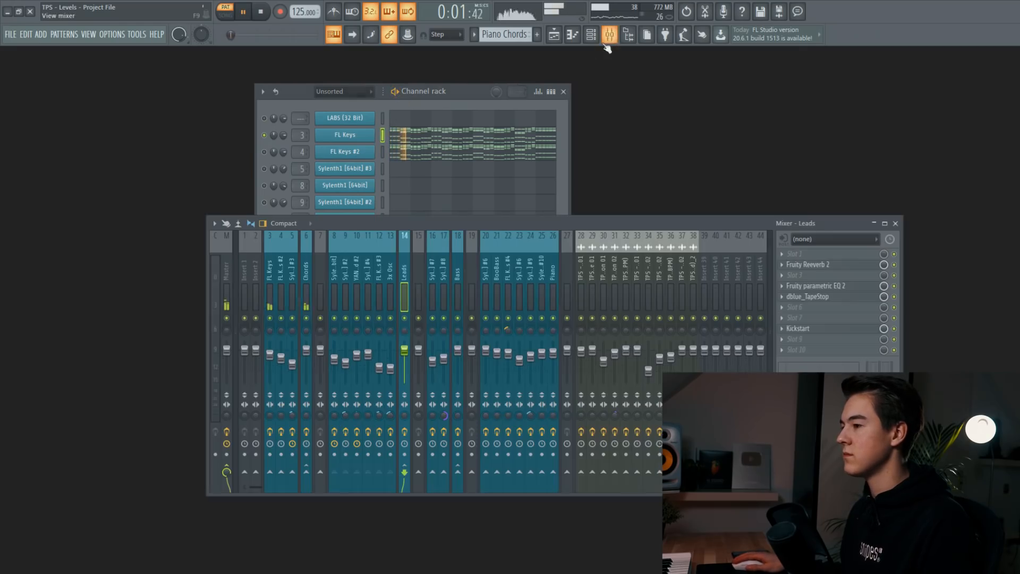
left_click(308, 257)
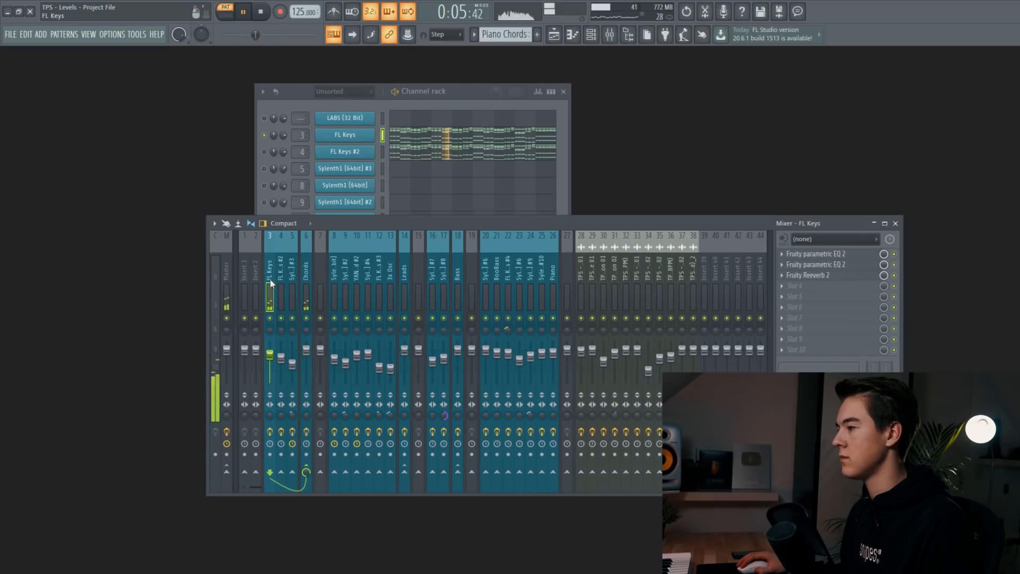
left_click(835, 255)
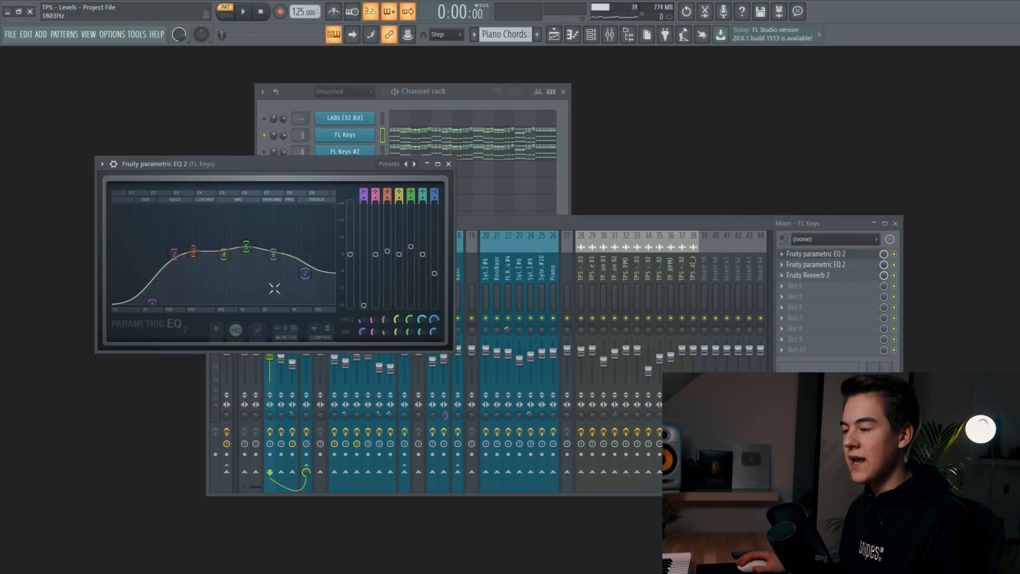
left_click(889, 276)
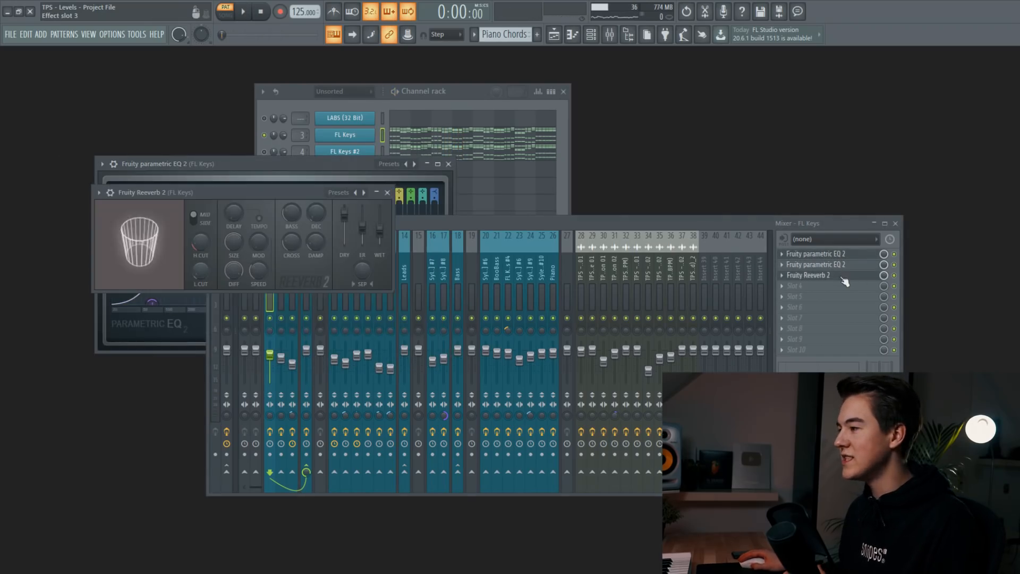
left_click(387, 192)
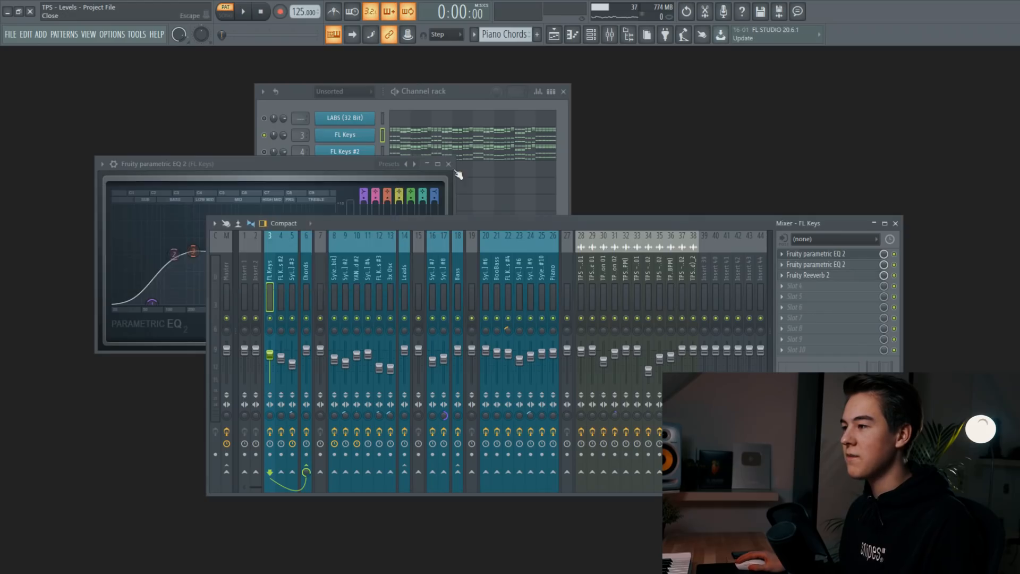
left_click(449, 164)
- Solo the FL Keys #2 channel, play the Piano Chords pattern, and inspect the instrument's settings
left_click(267, 150)
left_click(382, 152)
key("space")
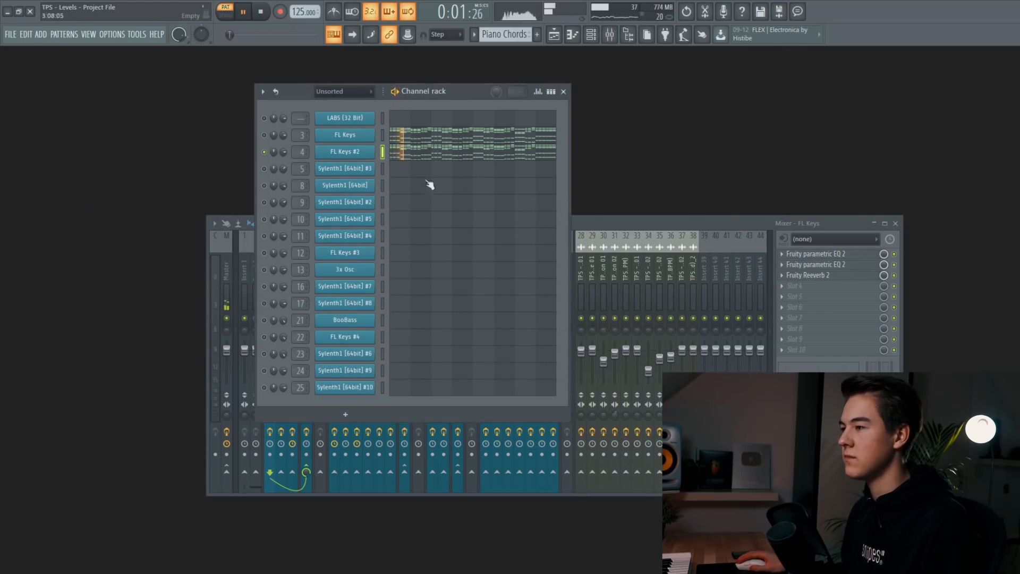
left_click(355, 152)
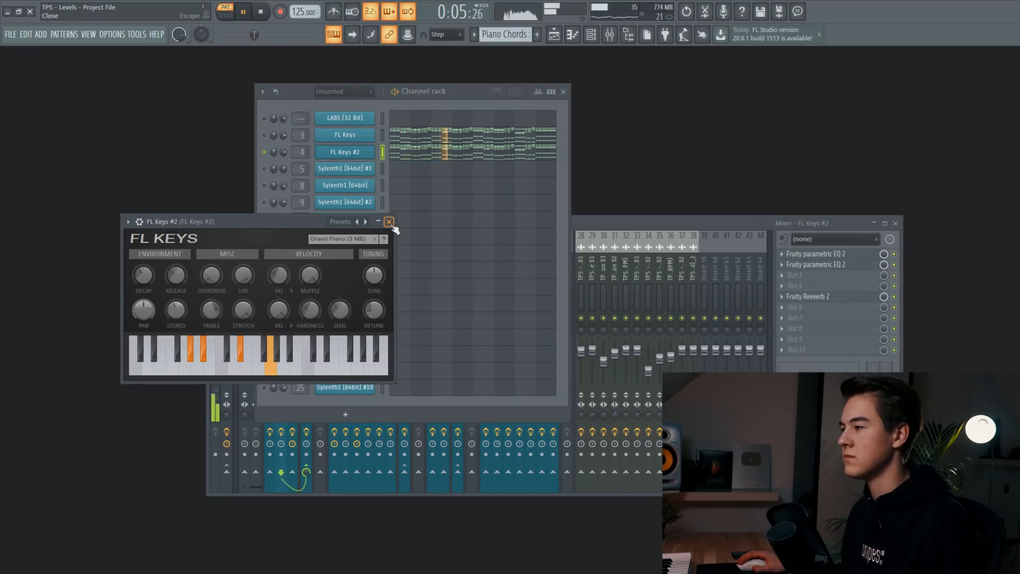
key("space")
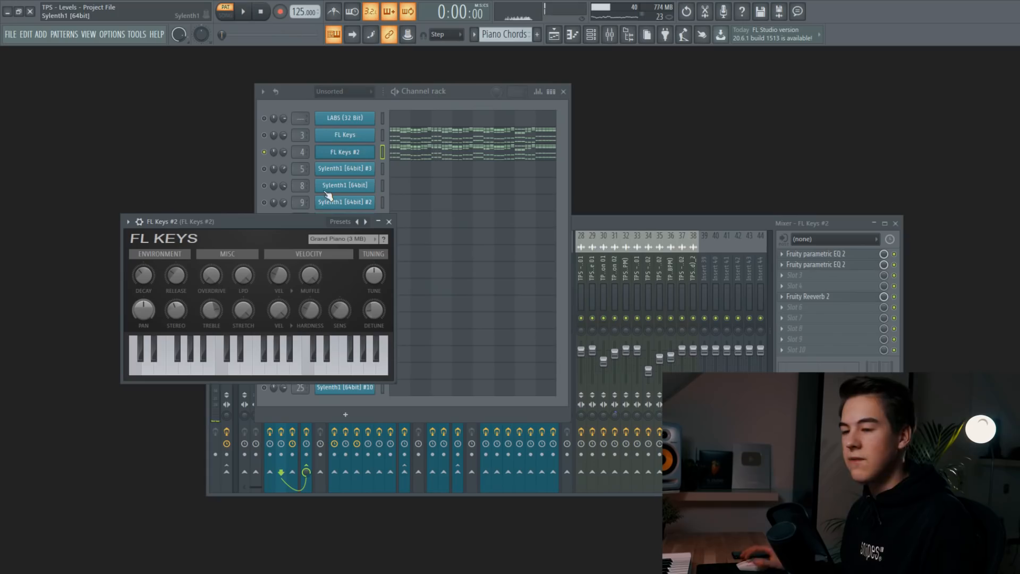
- Play the piano chords while raising band 6 slightly at about 4435 Hz in the second Fruity parametric EQ 2 on the FL Keys #2 mixer track
left_click(838, 248)
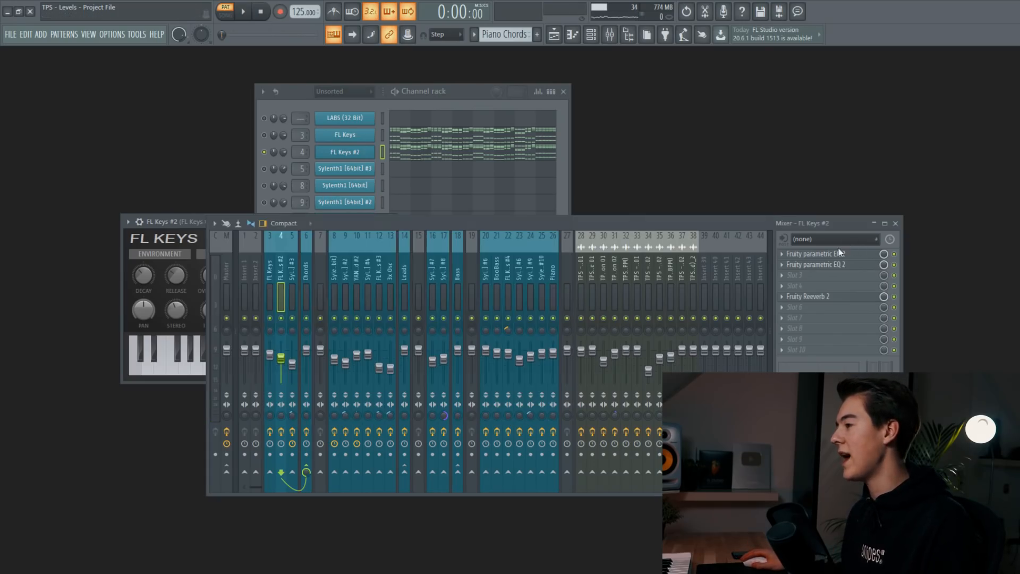
left_click(840, 252)
left_click(825, 254)
left_click(832, 265)
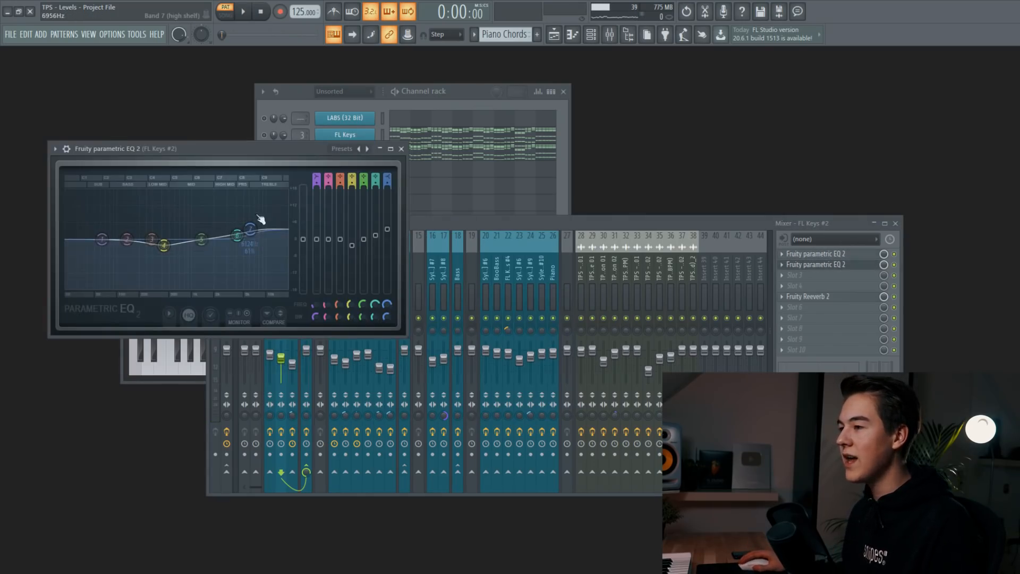
key("space")
mouse_move(238, 235)
left_mouse_down()
mouse_move(233, 201)
mouse_move(240, 230)
left_mouse_up()
key("space")
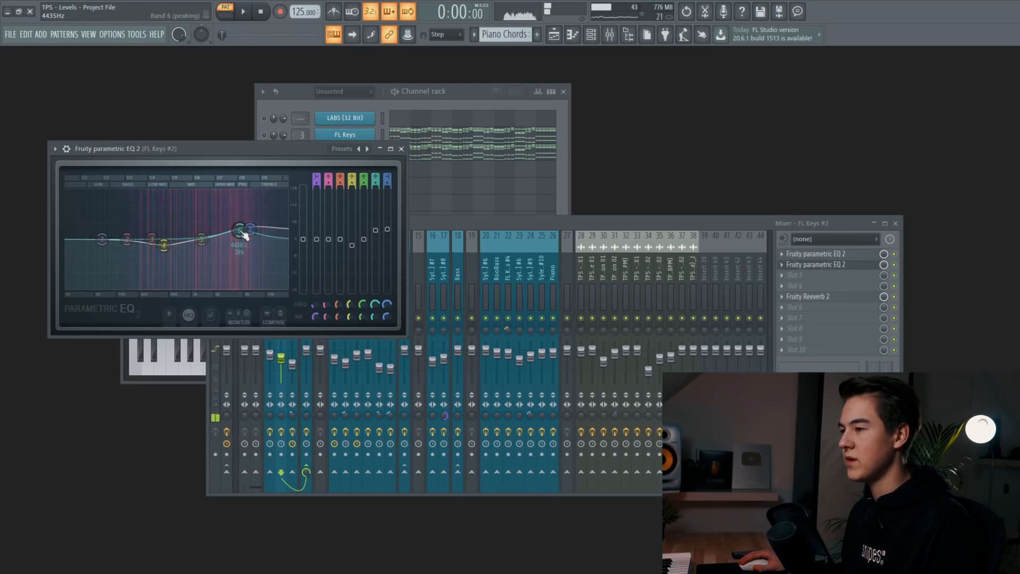
- Inspect the Fruity Reeverb 2 settings on the FL Keys #2 mixer track and play the piano chords through it
key("Escape")
left_click(808, 297)
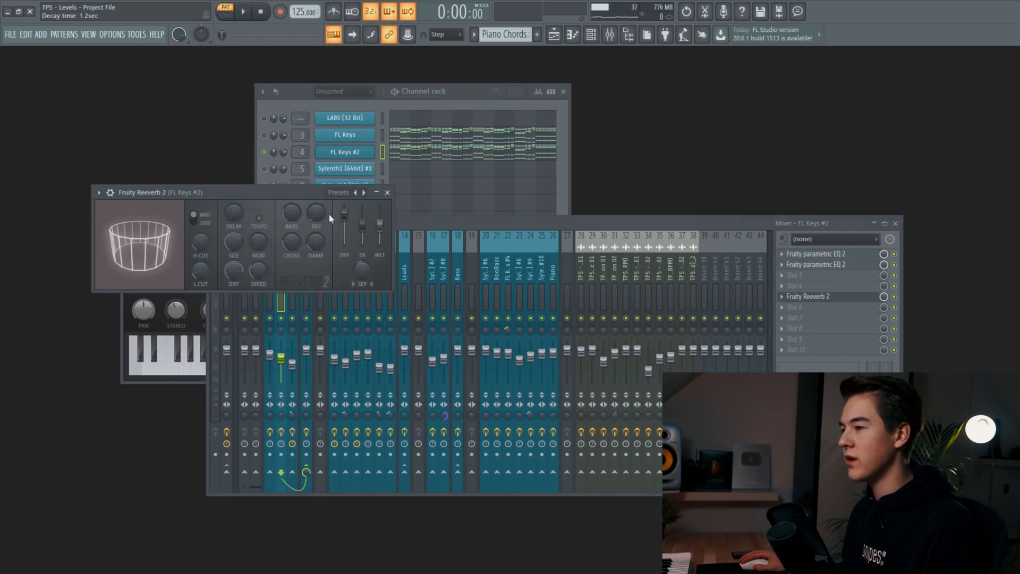
key("space")
- Solo the FL Keys channel while the pattern plays, clear the solo to restore all channels, and stop playback
left_click(262, 140)
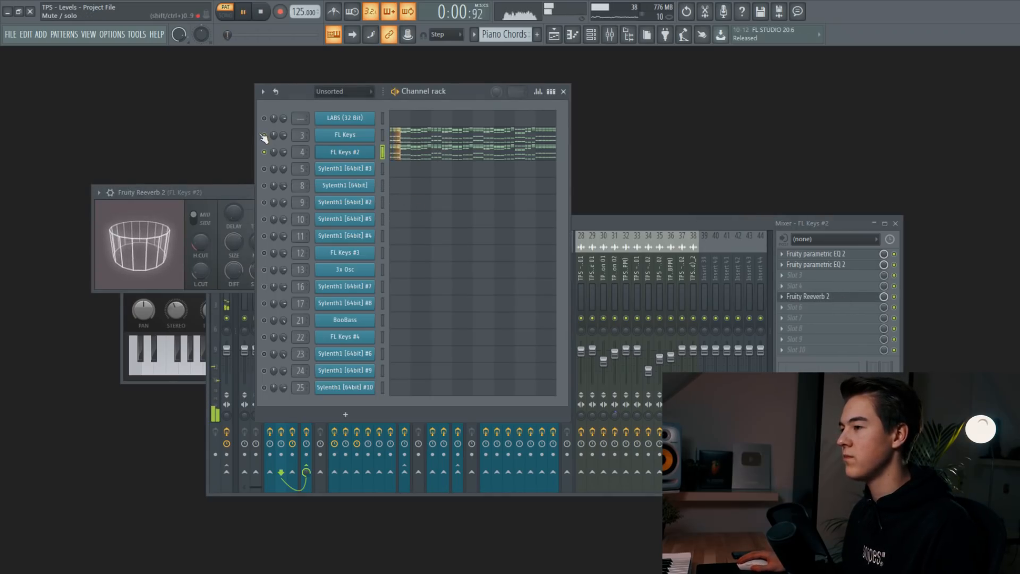
right_click(260, 134)
left_click(270, 142)
right_click(260, 134)
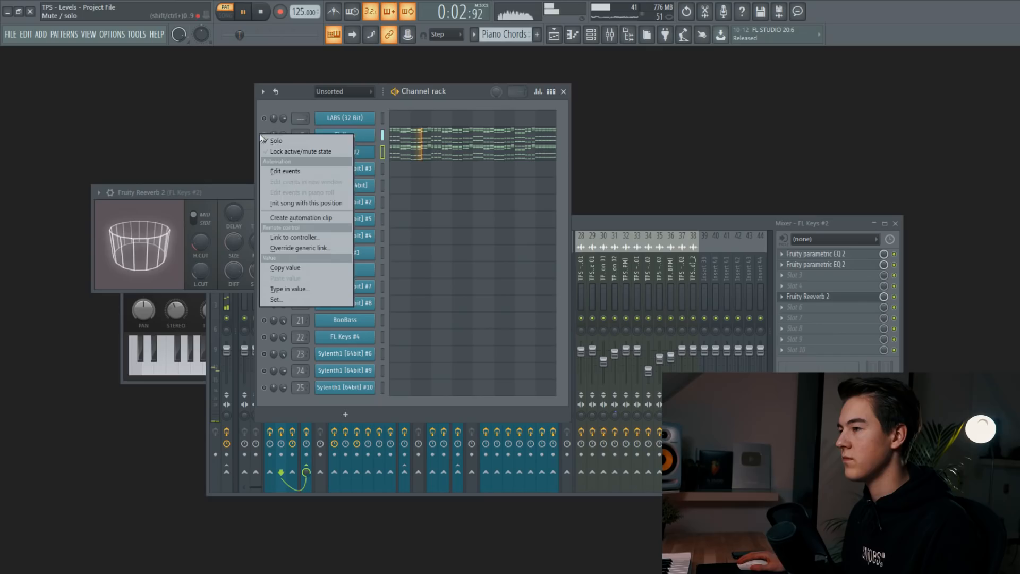
left_click(271, 142)
key("space")
left_click(564, 92)
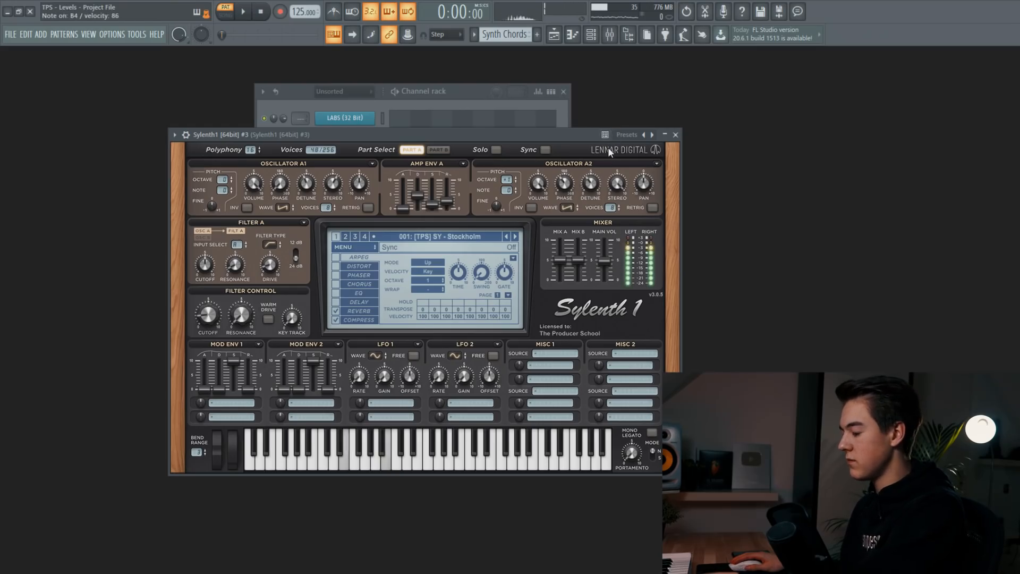
- Play the Synth Chords pattern and inspect Fruity Stereo Enhancer and Fruity parametric EQ 2 on the Sylenth1 #3 mixer track
left_click(676, 135)
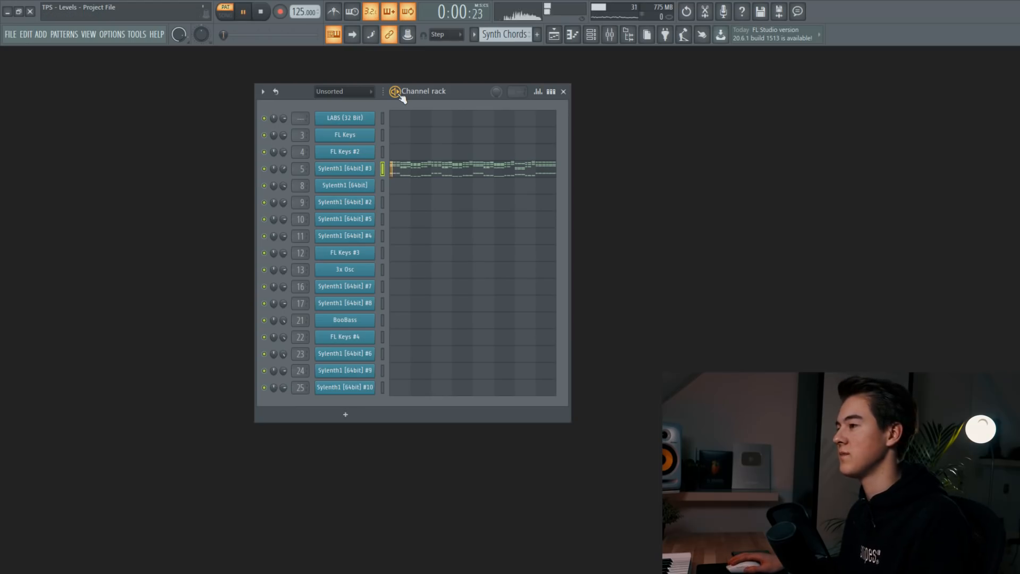
left_click(615, 42)
key("space")
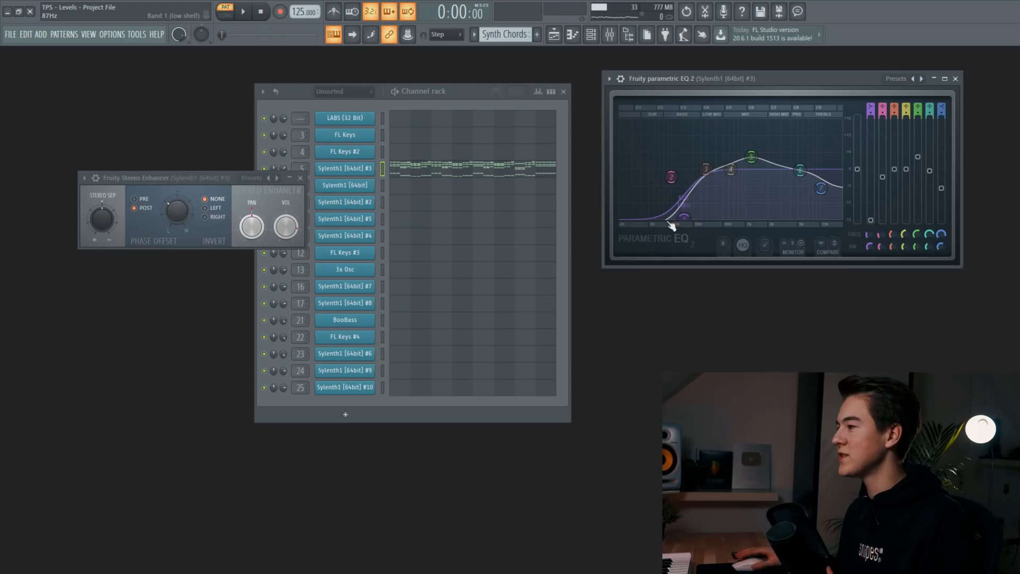
left_click_drag(204, 179, 256, 181)
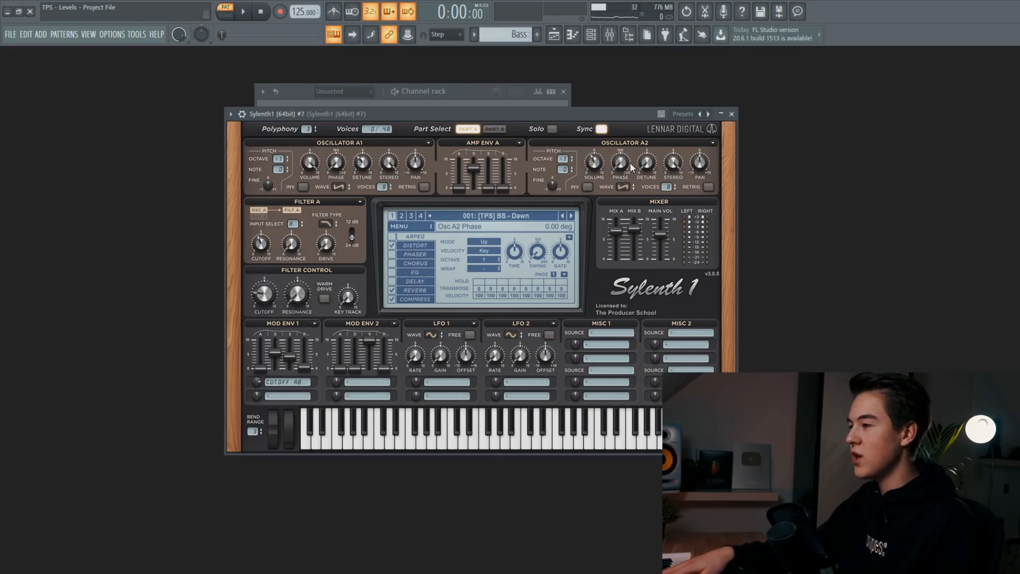
- Play the Bass pattern with the Sylenth1 #7 layer and inspect its BS - Dawn preset
left_click(394, 92)
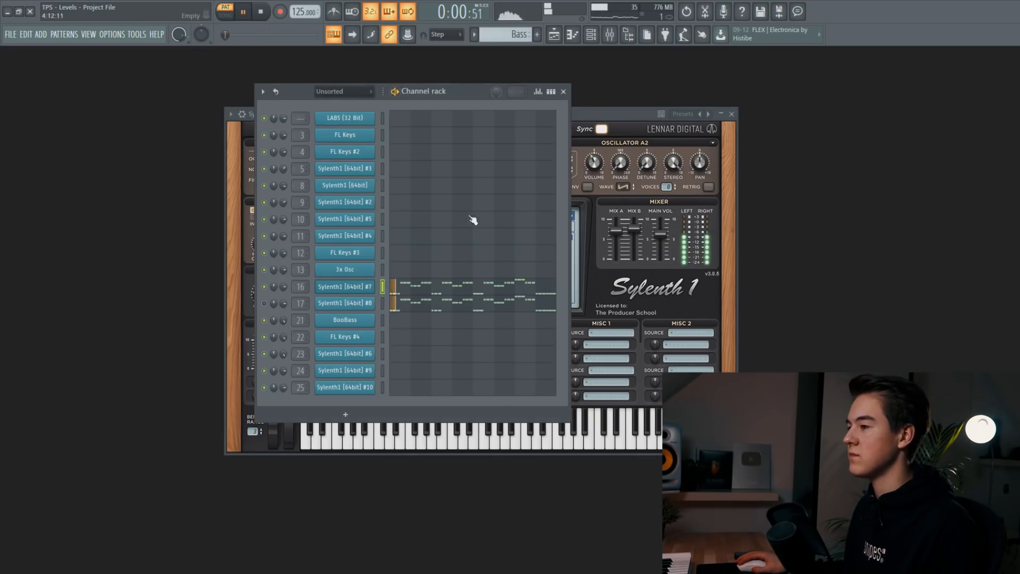
left_click(587, 115)
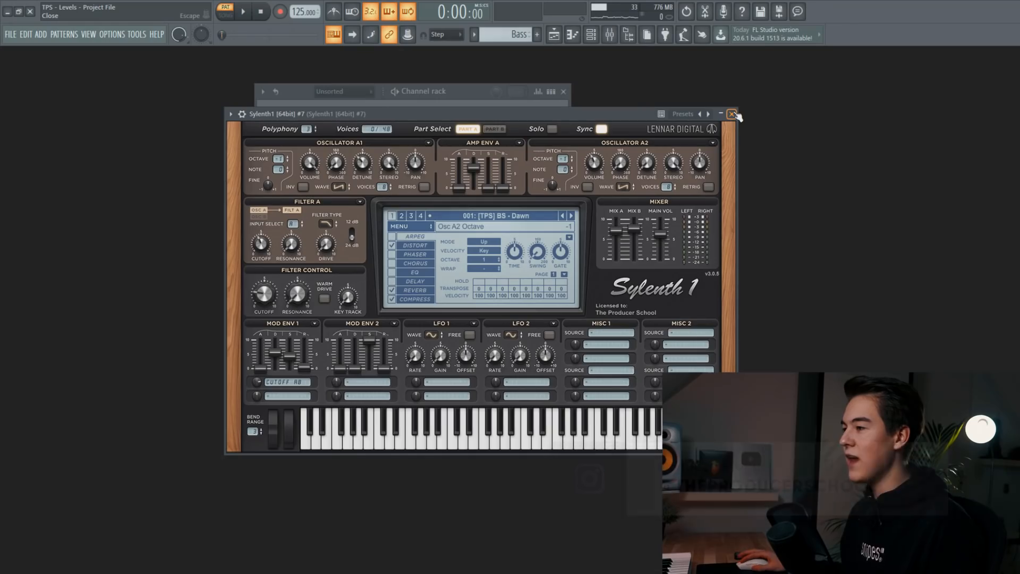
left_click(733, 114)
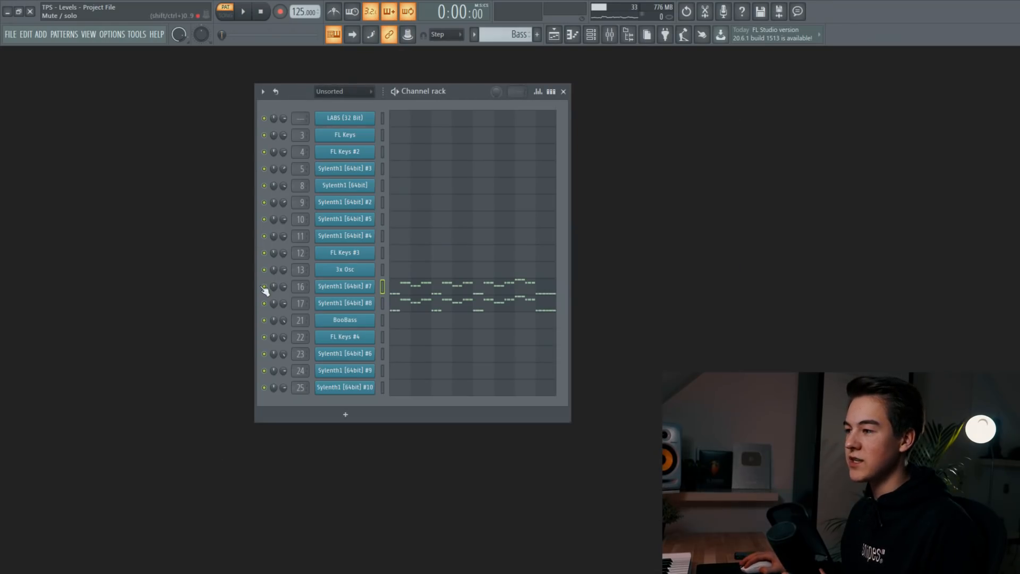
- Inspect the BS - Simple Sub preset of the Sylenth1 #8 channel and play the sub bass layer
left_click(348, 303)
left_click_drag(381, 196, 399, 144)
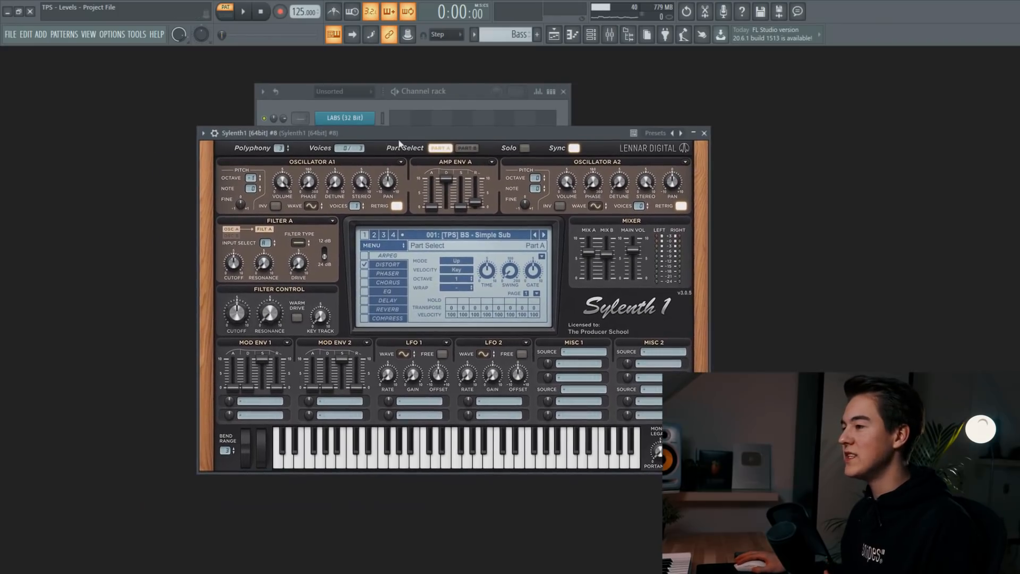
left_click(244, 11)
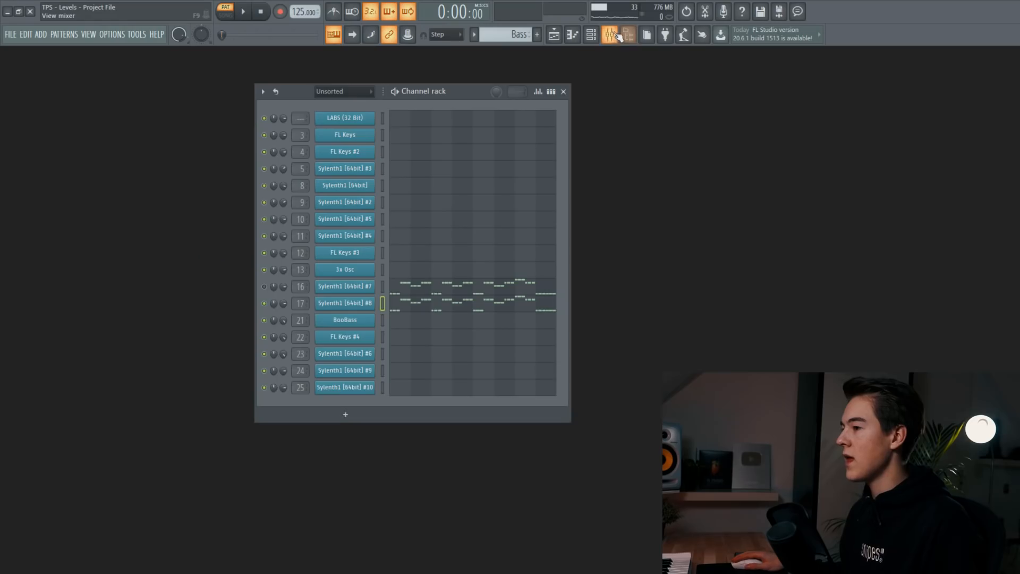
- Inspect the Kickstart settings on the Bass mixer track and play the Bass pattern through it
key("F9")
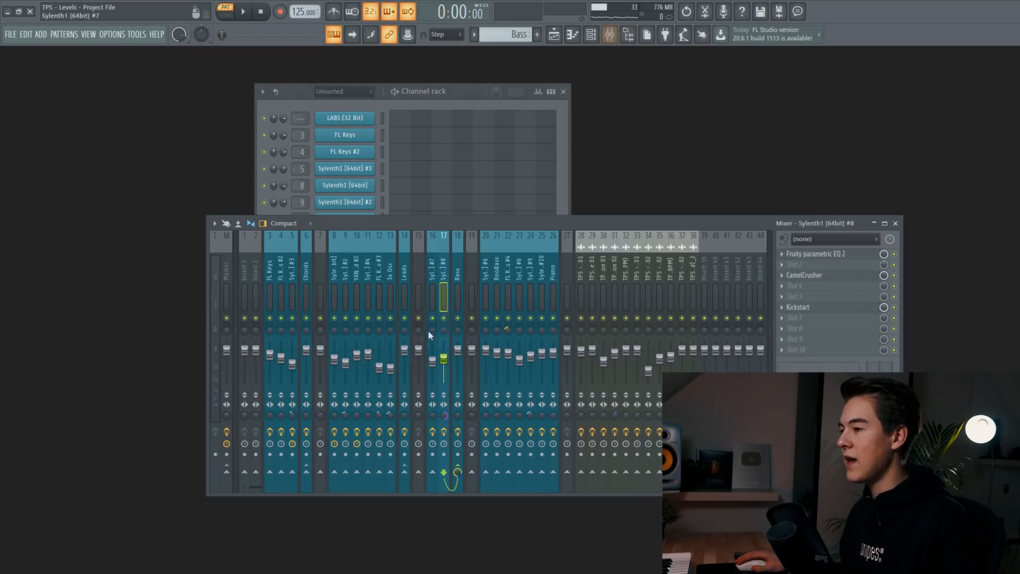
left_click(456, 279)
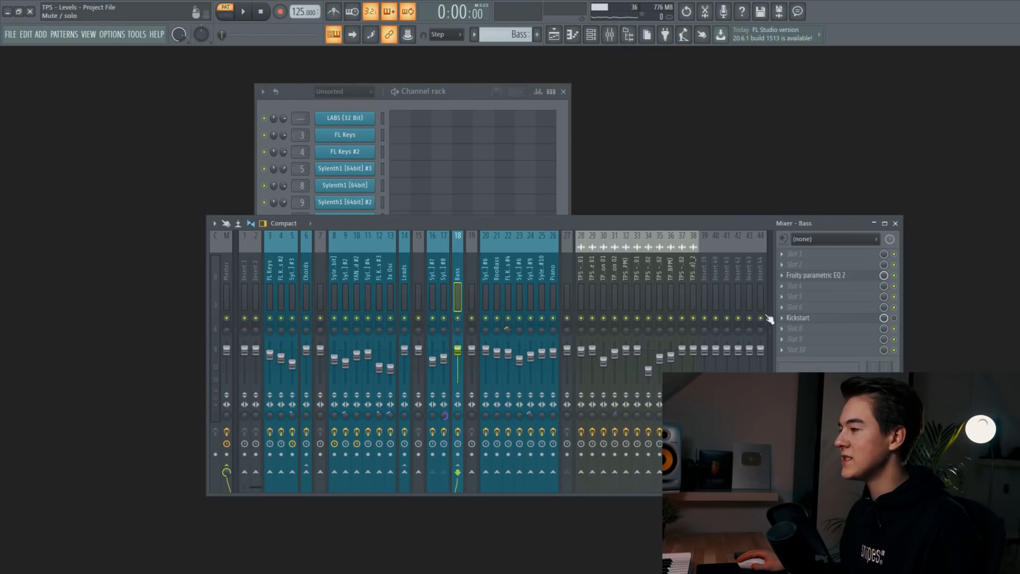
left_click(857, 320)
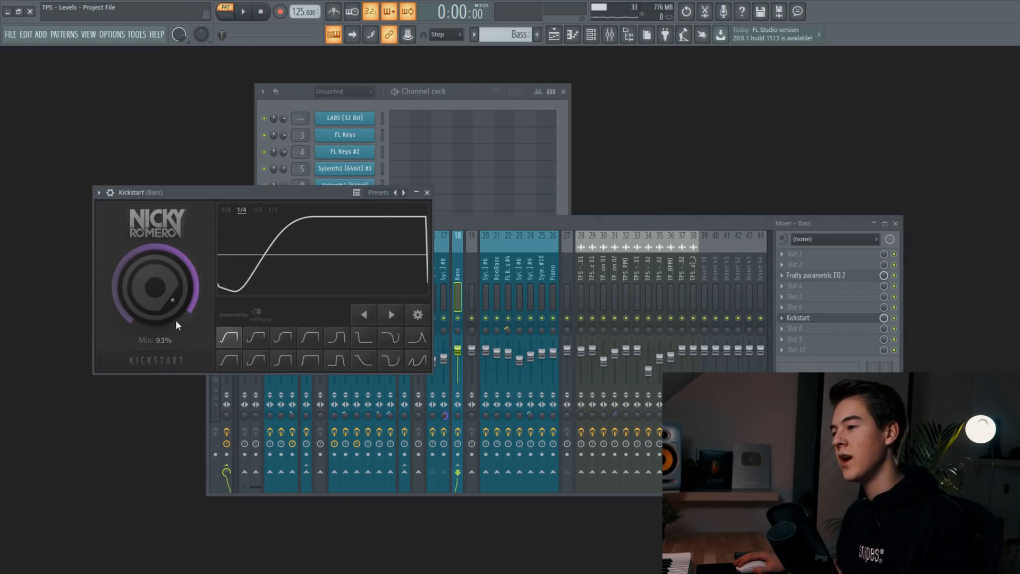
left_click(427, 193)
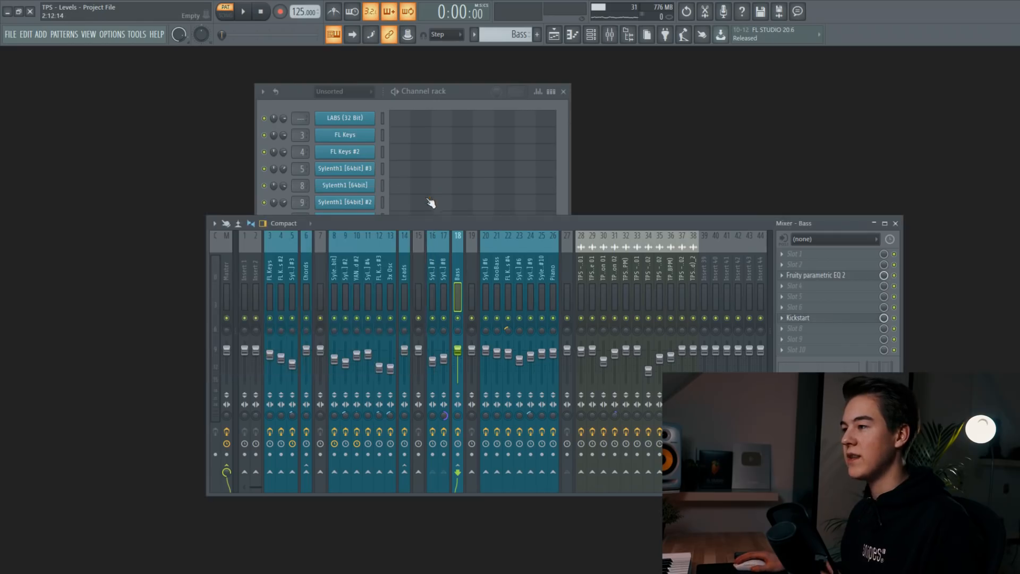
left_click(379, 107)
key("space")
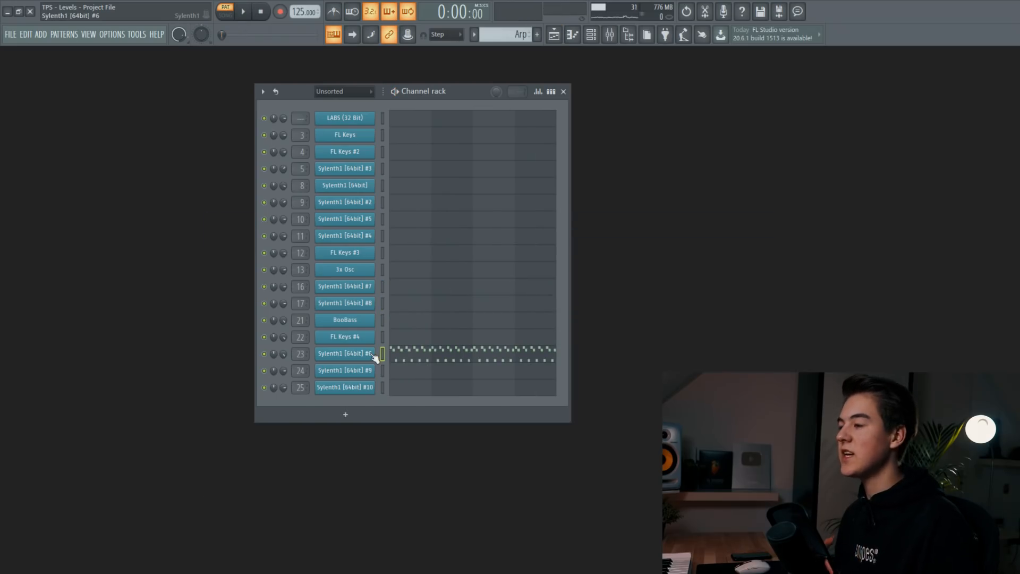
- Open the Arp pattern's Sylenth1 #6 notes in the piano roll and play them
left_click(405, 355)
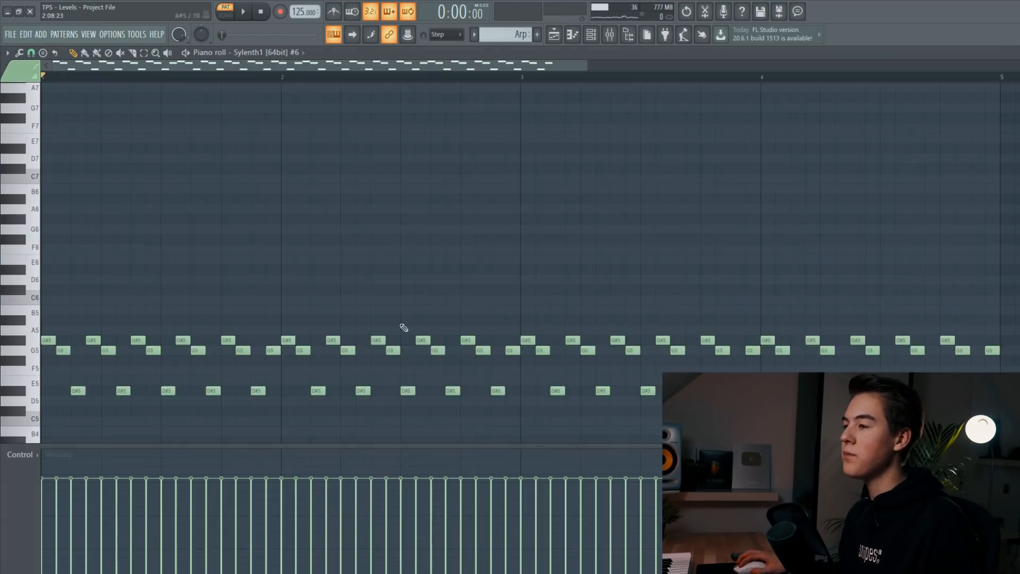
left_click(244, 12)
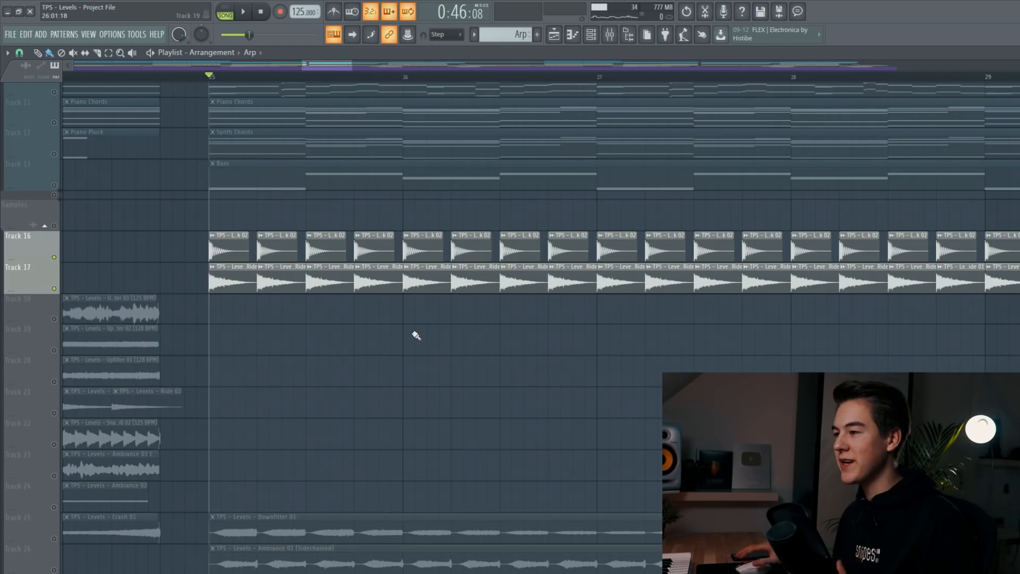
- Solo the kick on playlist Track 16 and play it, and unmute the ride on Track 17 to hear both
right_click(57, 259)
key("space")
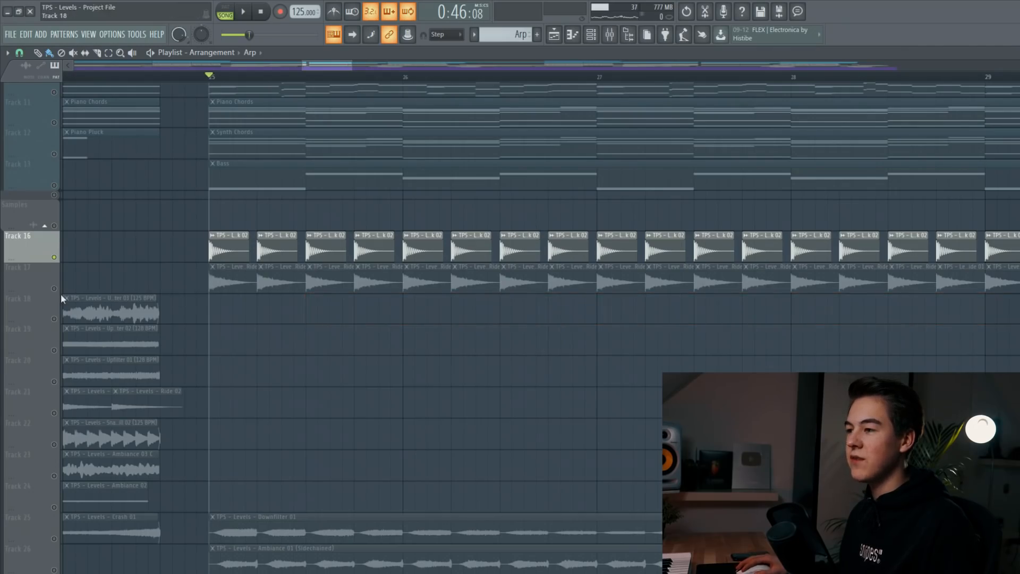
left_click(57, 291)
key("space")
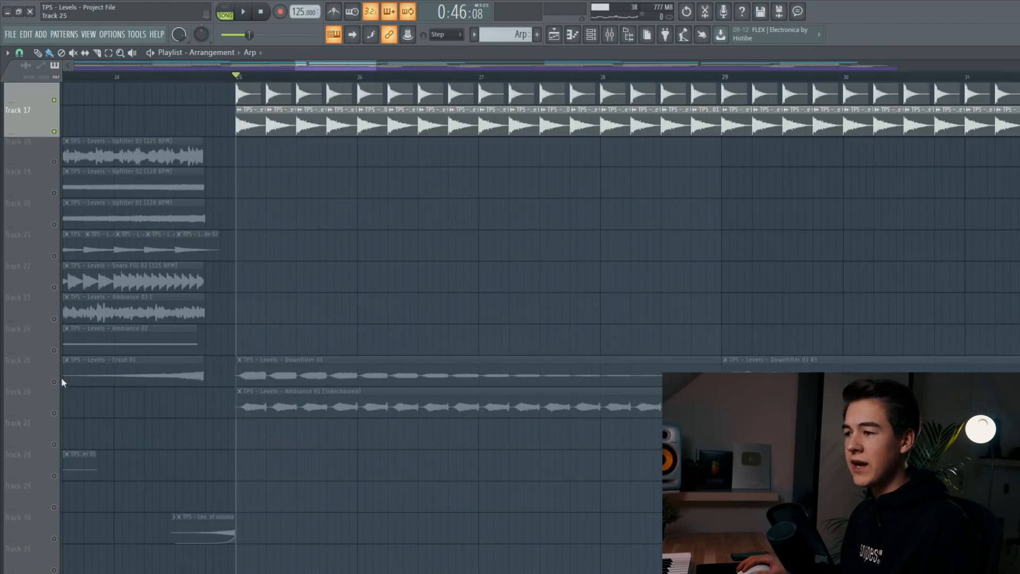
- Solo playlist Track 25 and listen to its Downfilter 01 clip
right_click(56, 381)
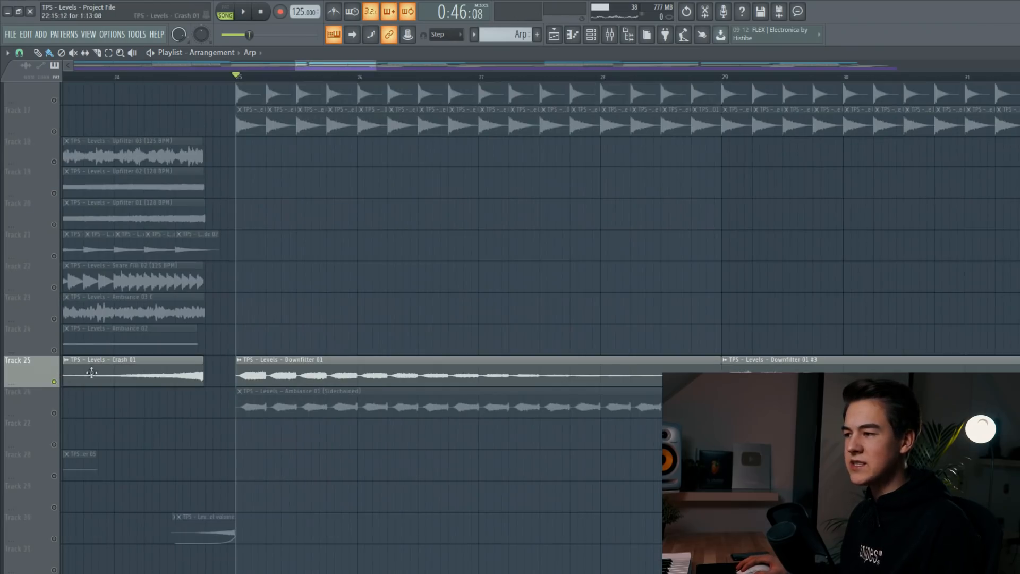
key("space")
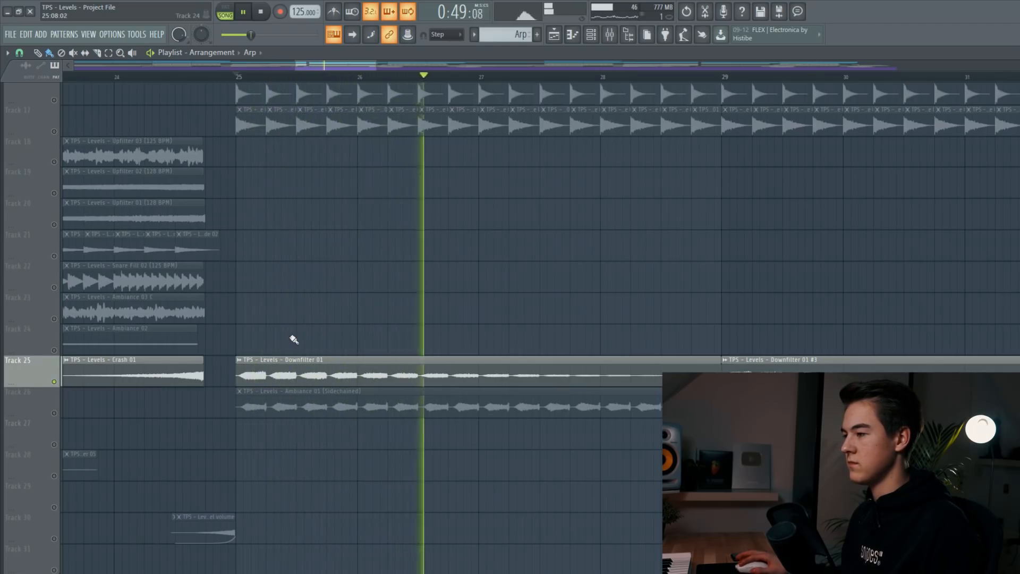
key("space")
- Solo playlist Track 26 and listen to its Ambiance 01 (Sidechained) clip
right_click(53, 413)
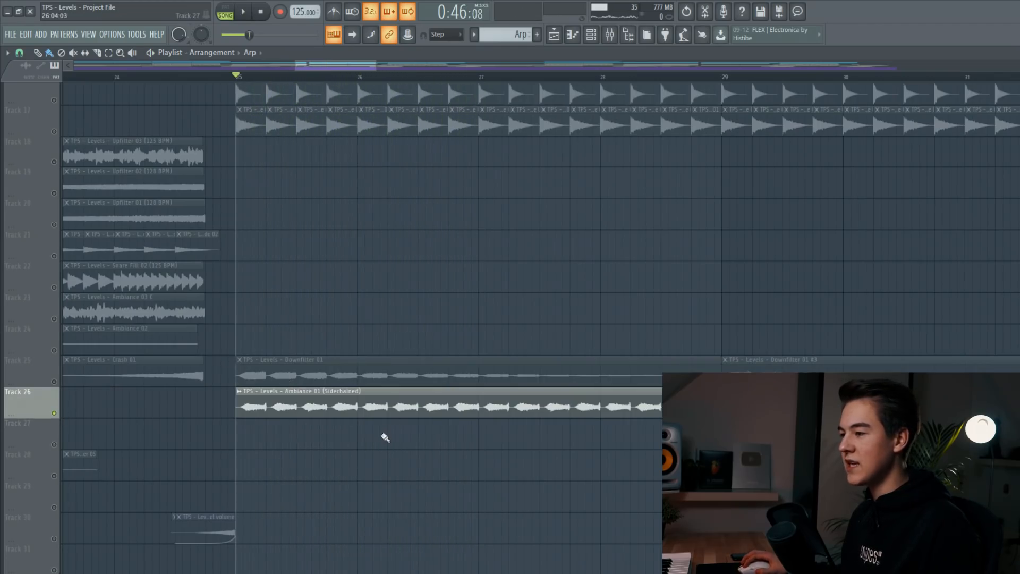
key("space")
scroll(384, 410, "down", 2)
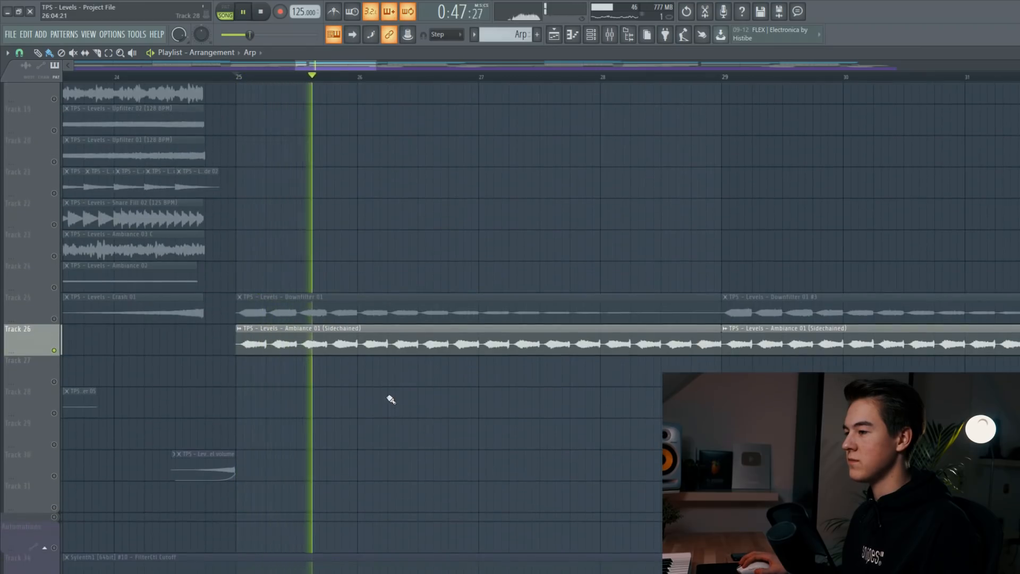
double_click(406, 343)
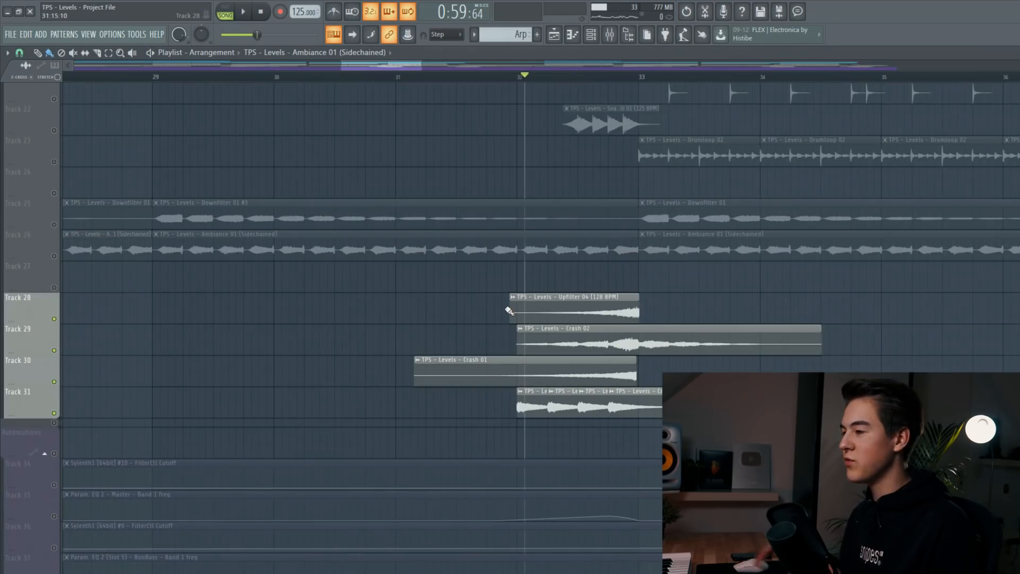
- Play the Upfilter 04, Crash 02 and Crash 01 transition effects on Tracks 28 to 31 leading into bar 33
key("space")
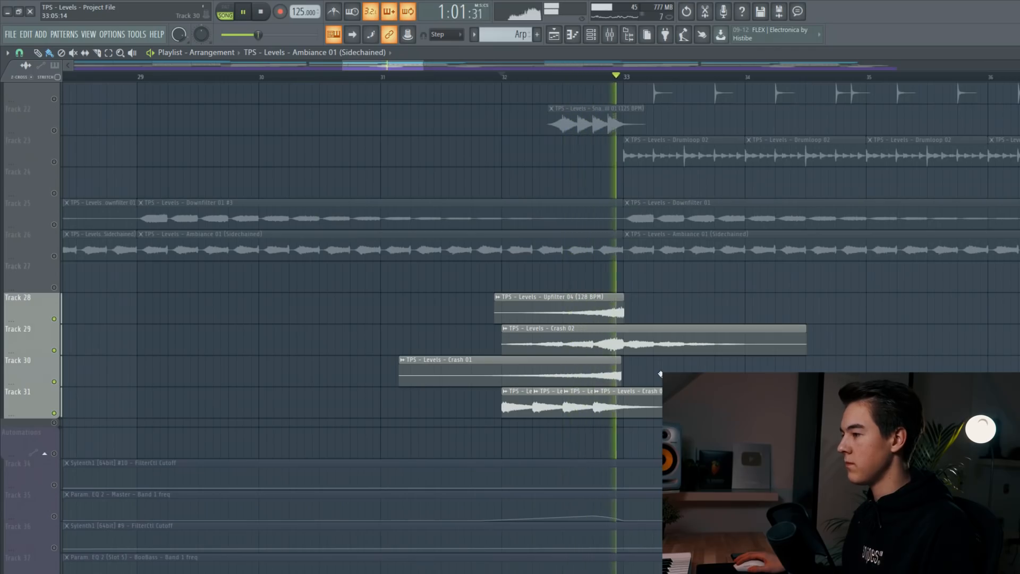
scroll(638, 281, "up", 2)
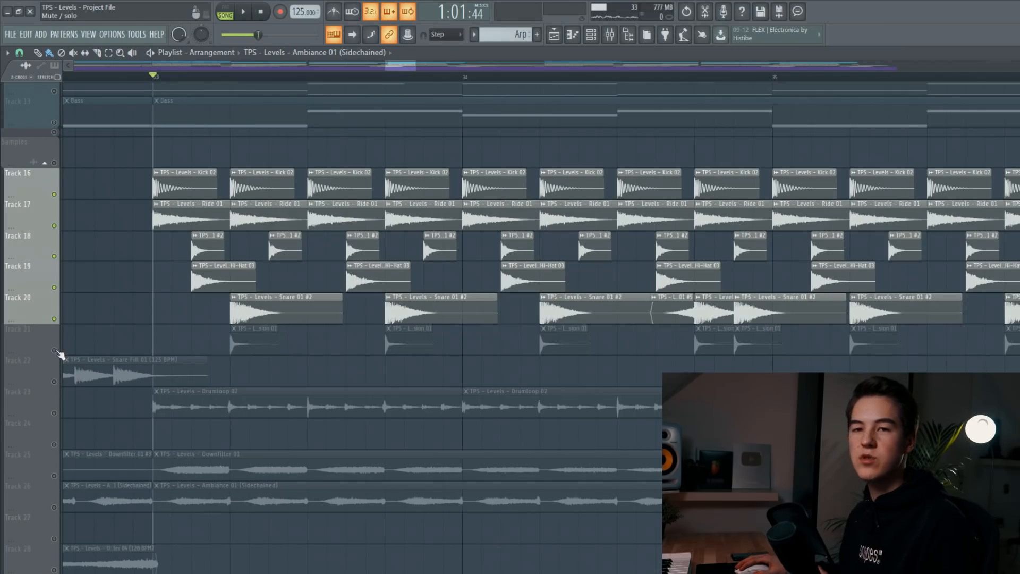
- Unmute Percussion 01 on Track 21 and play it together with the drums on Tracks 16 to 20
left_click(55, 350)
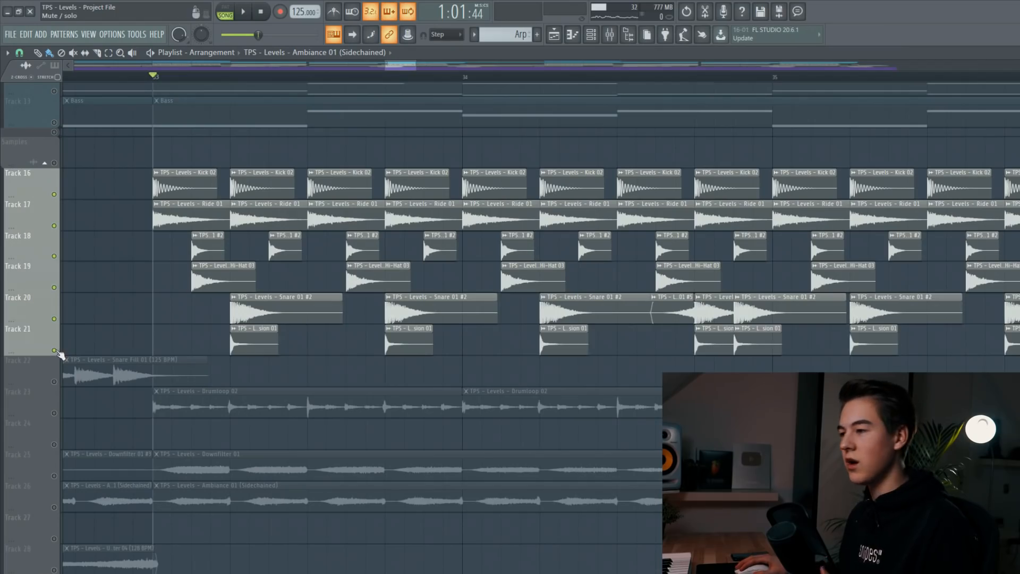
key("space")
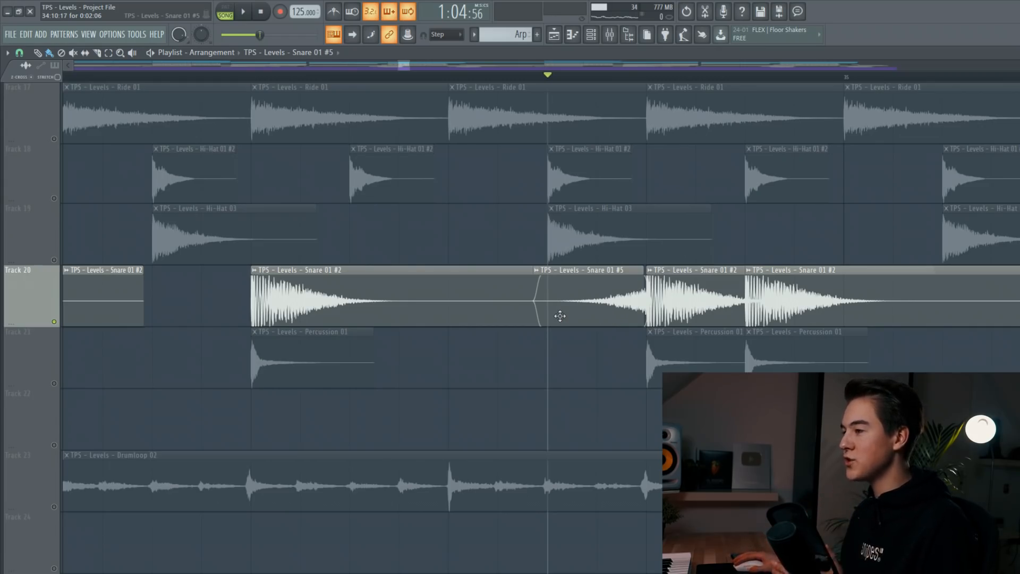
- Listen to the Snare 01 clips on Track 20 and the Drumloop 02 clips on Track 23
key("space")
key("space")
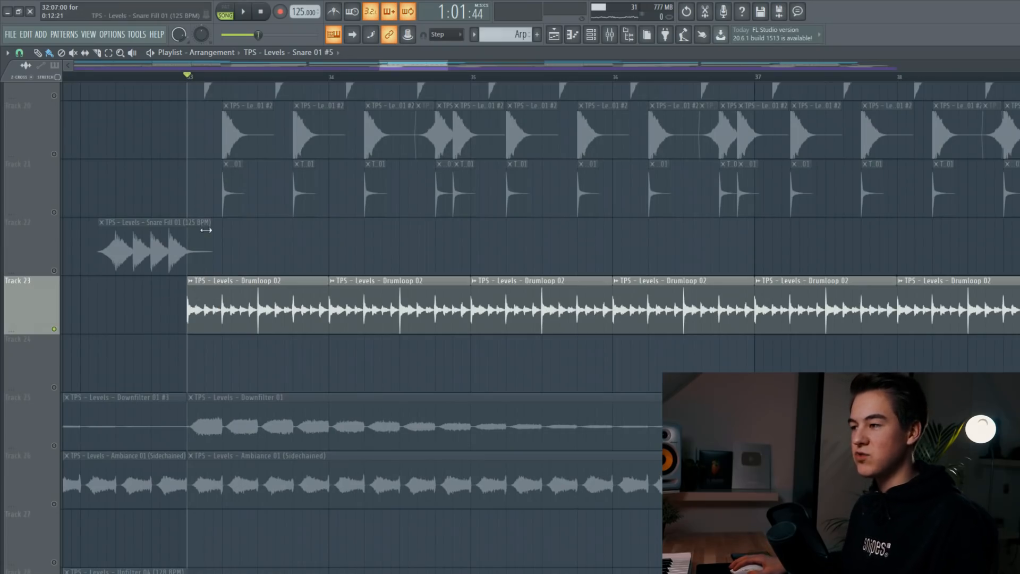
key("space")
left_click(233, 281)
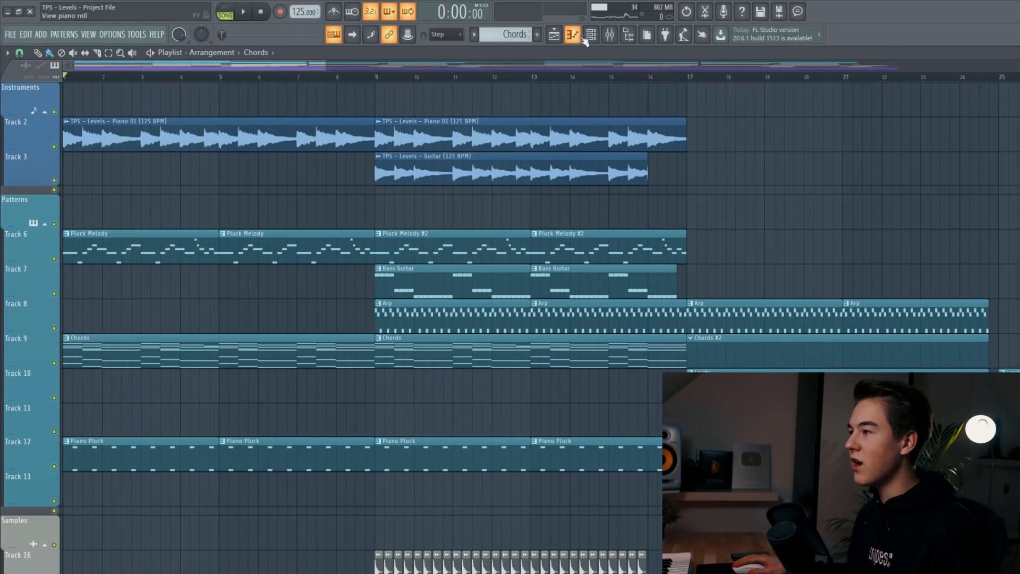
- Open the Sylenth1 #9 instrument used by the Chords pattern, review its [TPS] SY - Derrezzed preset and close it
left_click(587, 38)
left_click(350, 373)
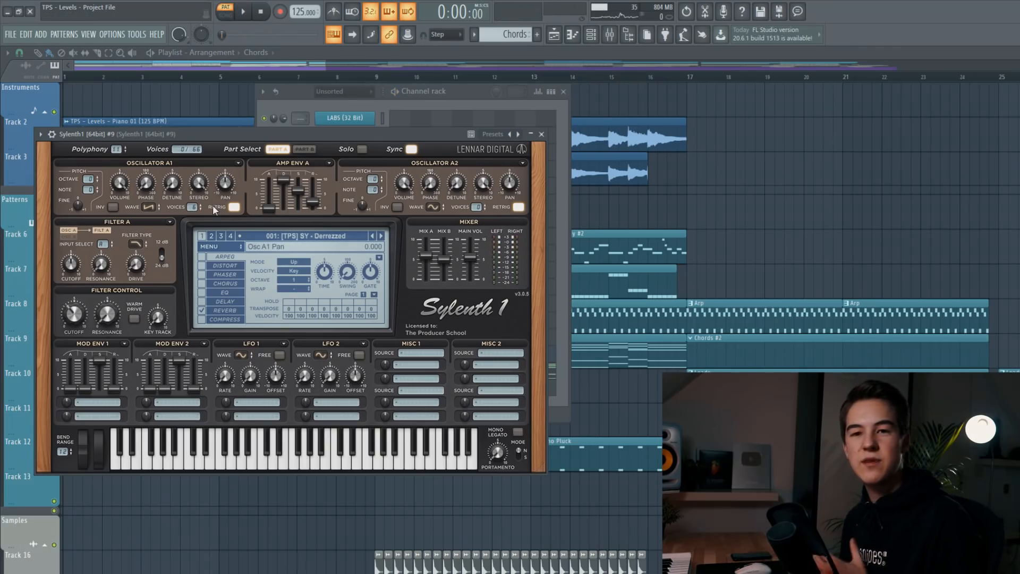
left_click(541, 135)
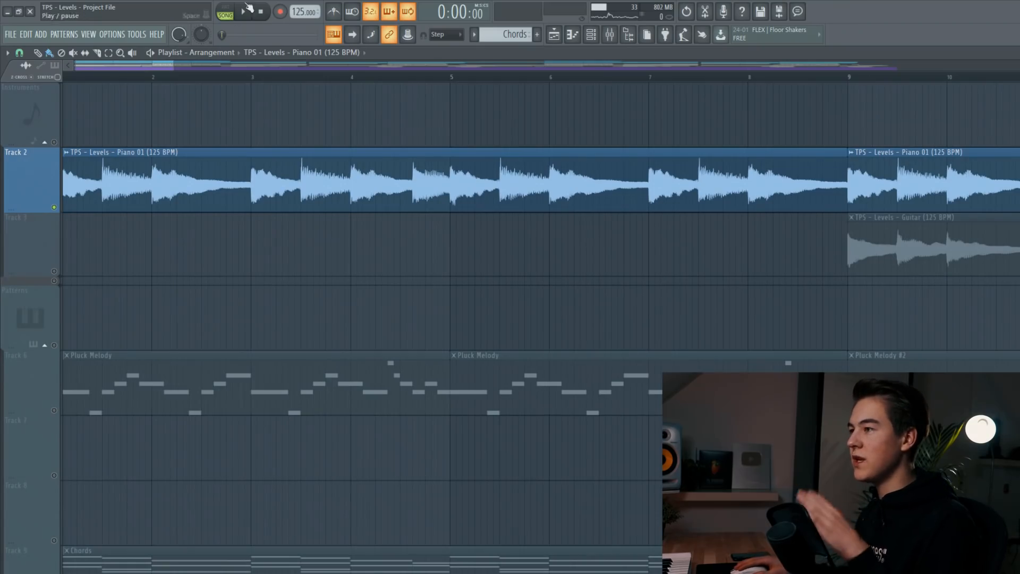
- Play the soloed Piano 01 clip on Track 2 from the start of the song
left_click(247, 14)
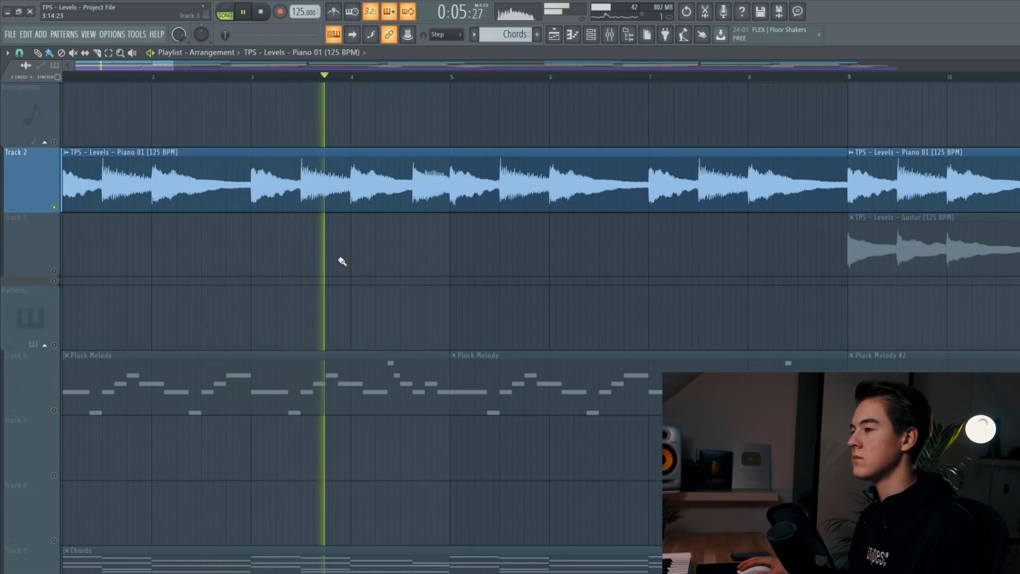
key("space")
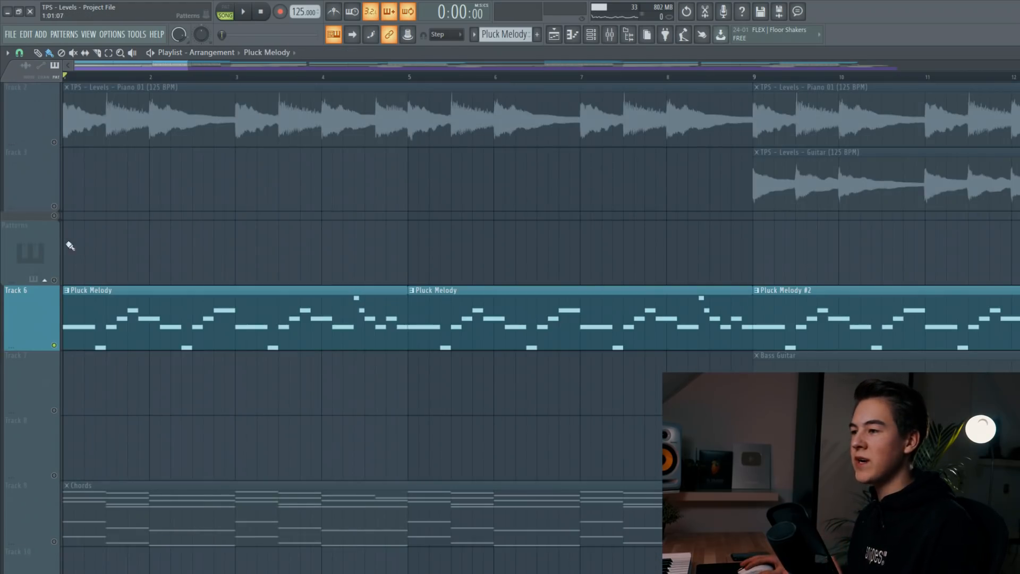
- Review the Sylenth1 #10 preset behind the Pluck Melody pattern, then close the instrument and the channel rack
scroll(493, 60, "up", 2)
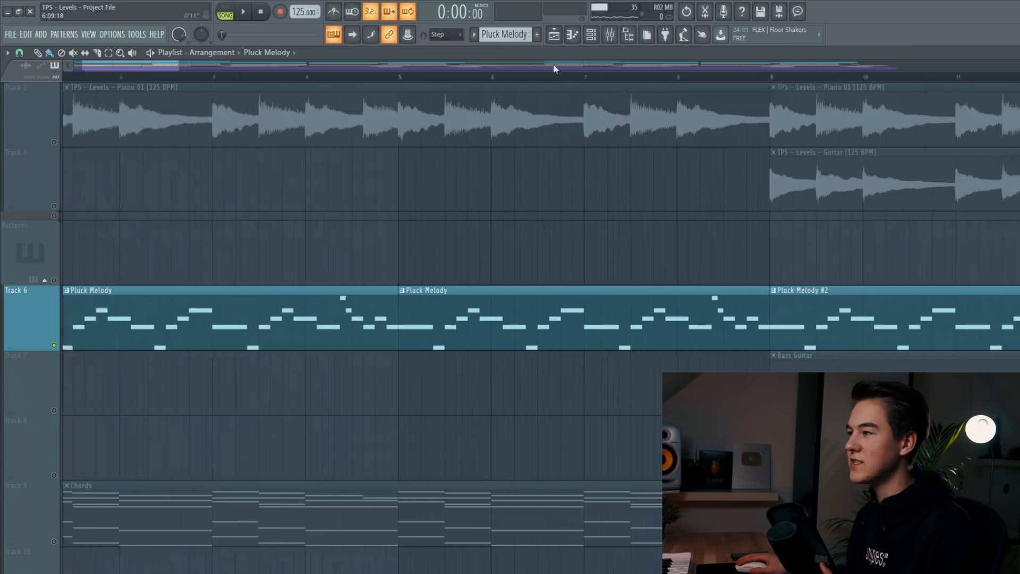
left_click_drag(129, 69, 115, 70)
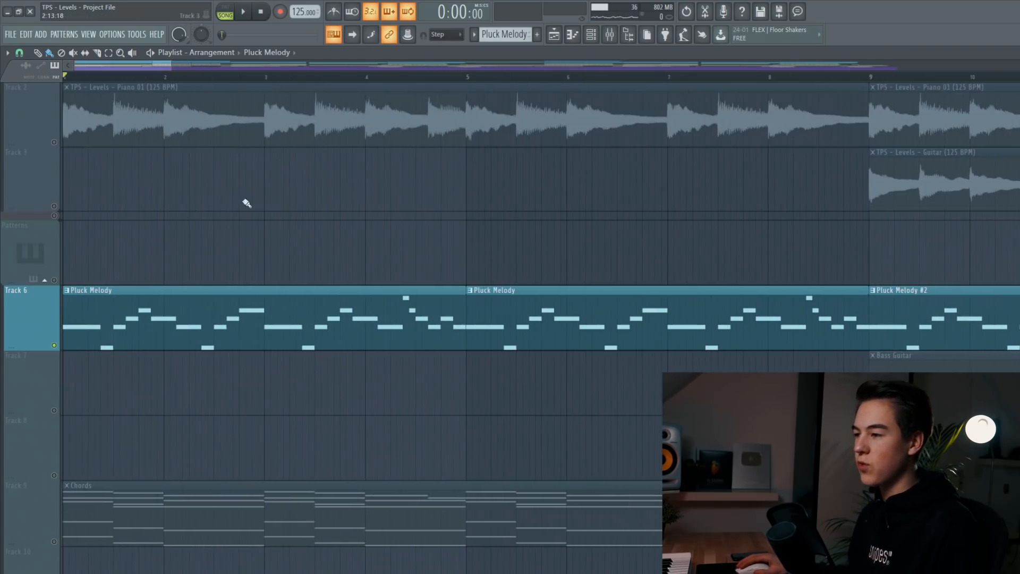
key("F6")
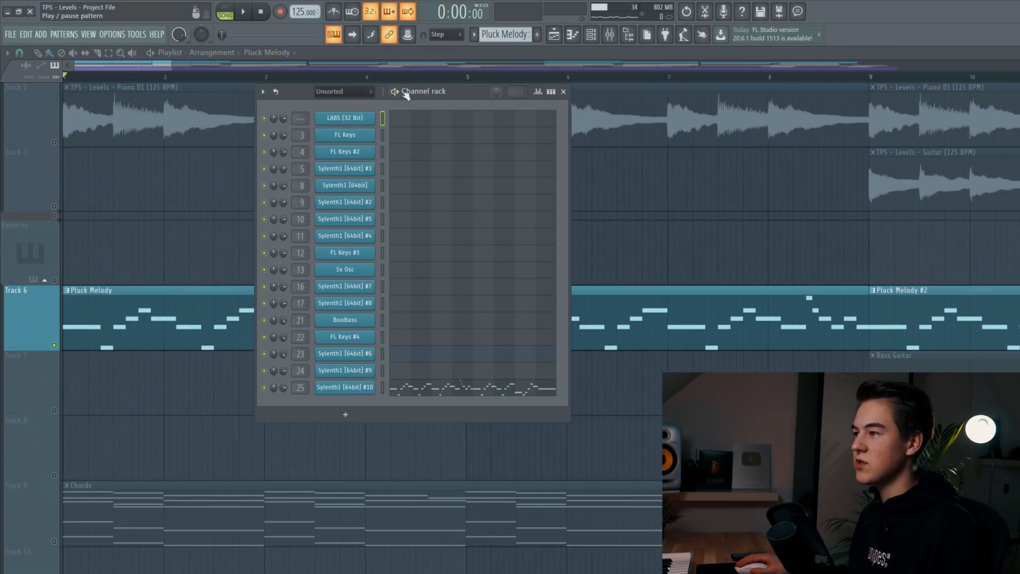
left_click(359, 390)
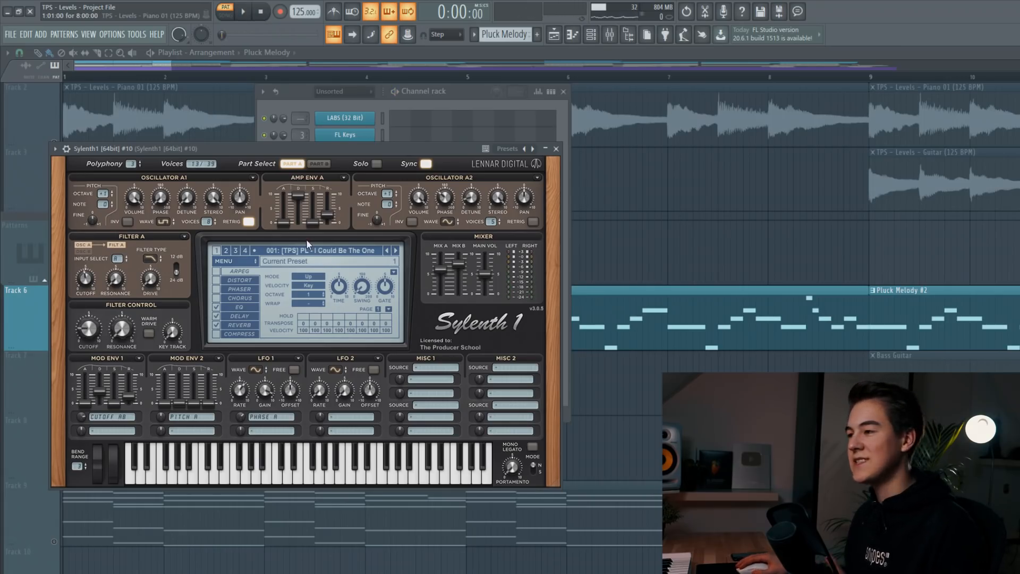
left_click(556, 149)
key("F6")
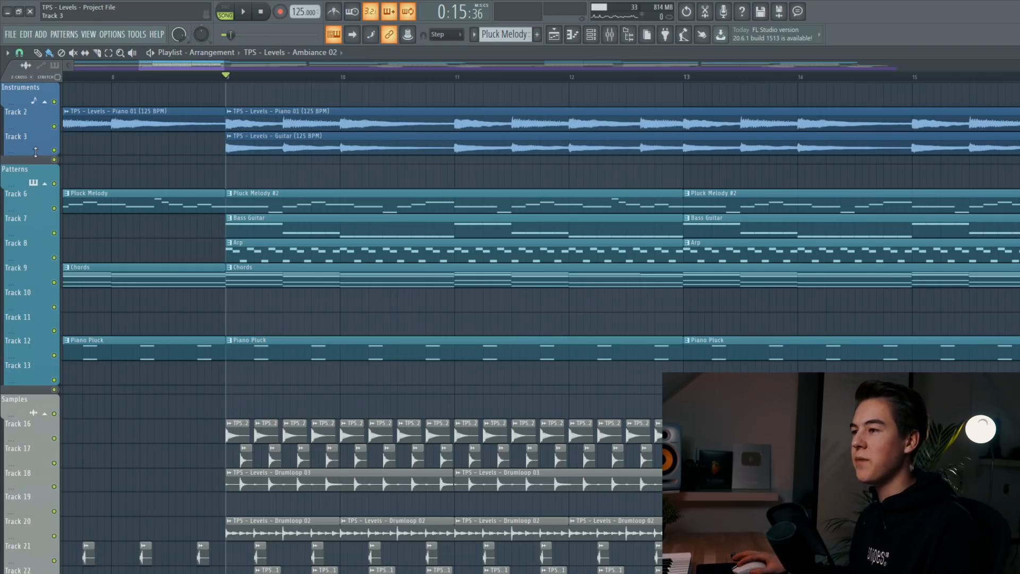
- Solo the Guitar clip on Track 3 and play it from bar 9, first alone and then with the Track 2 piano
right_click(55, 152)
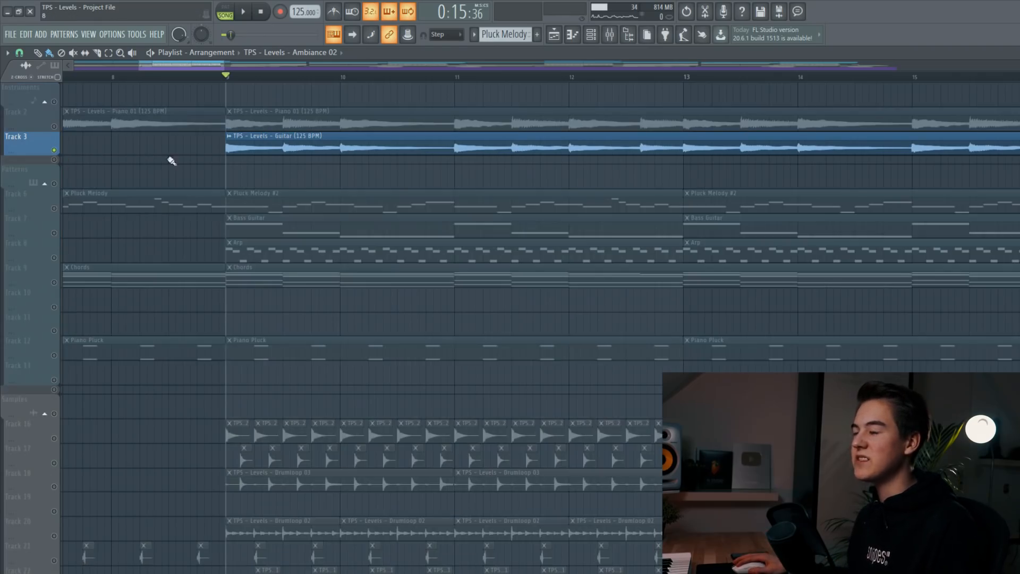
key("space")
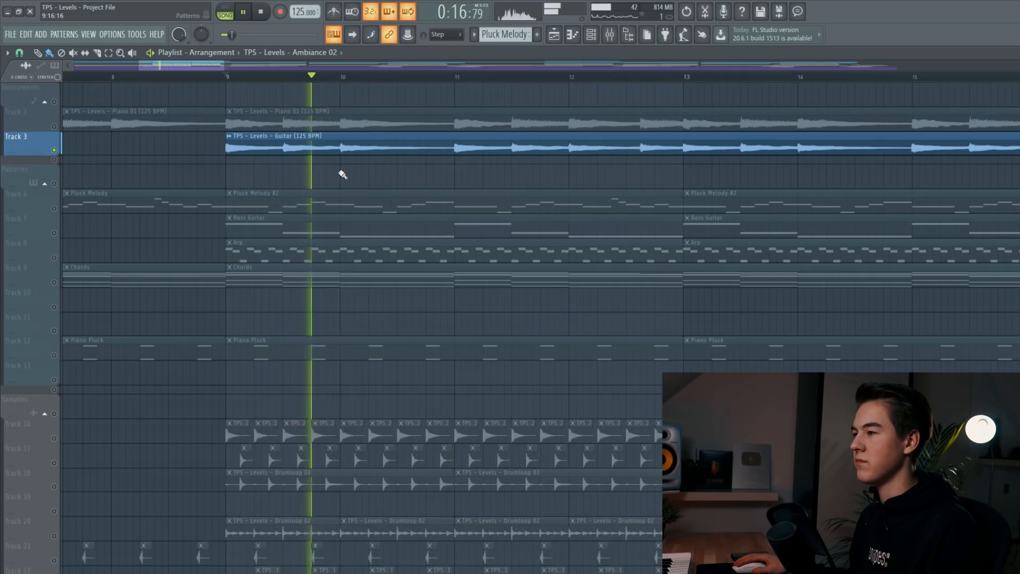
key("space")
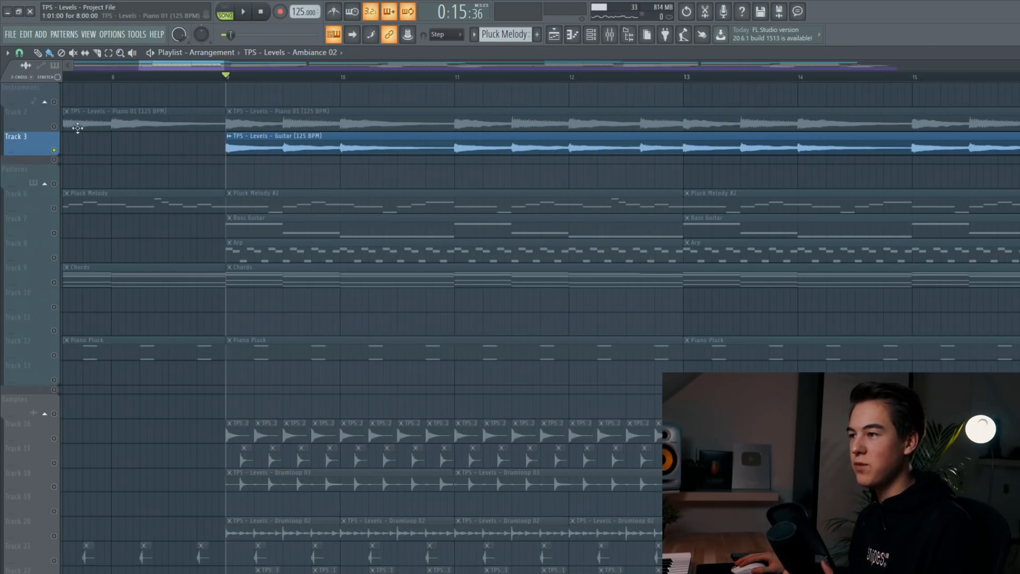
left_click(54, 126)
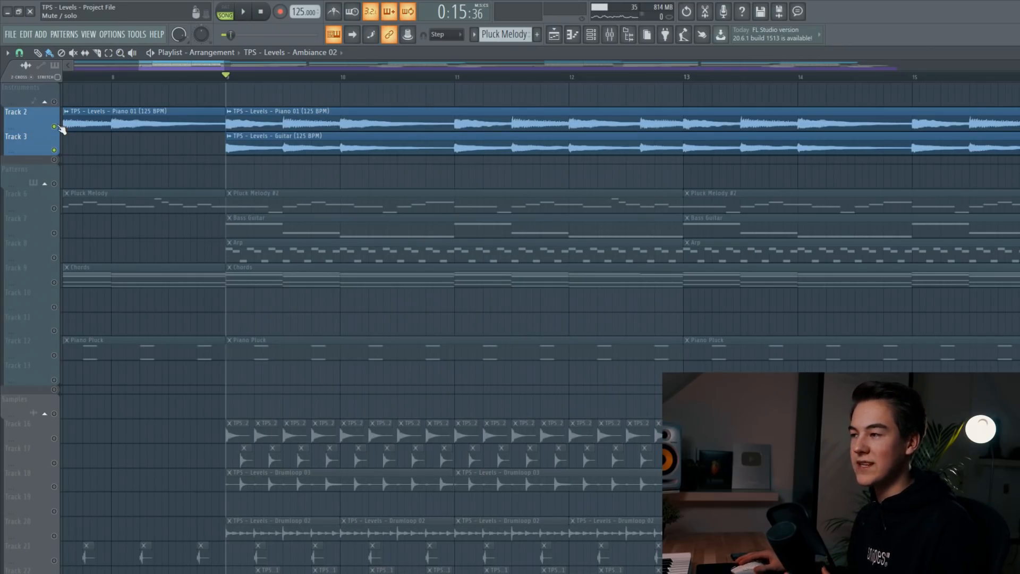
key("space")
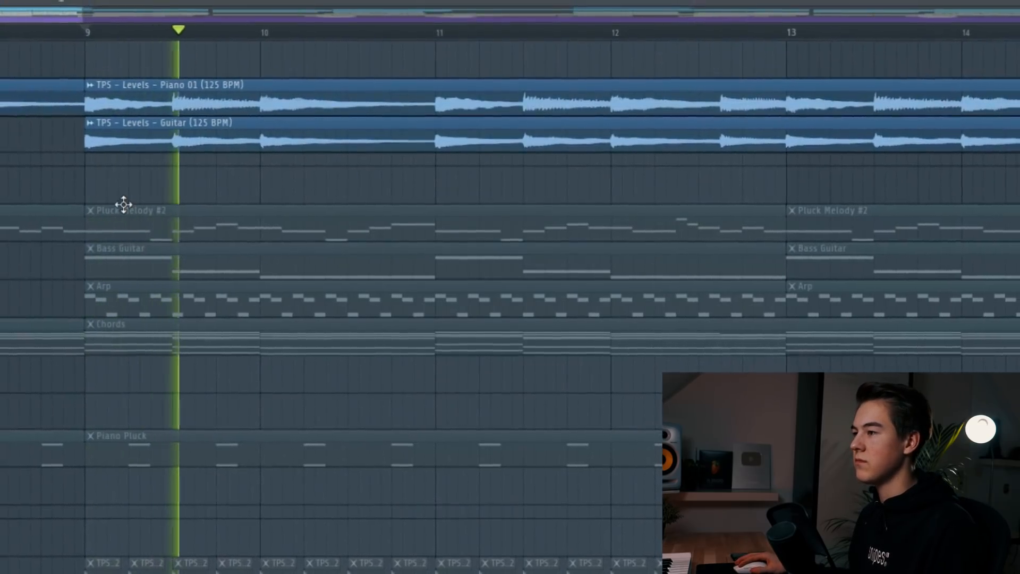
key("space")
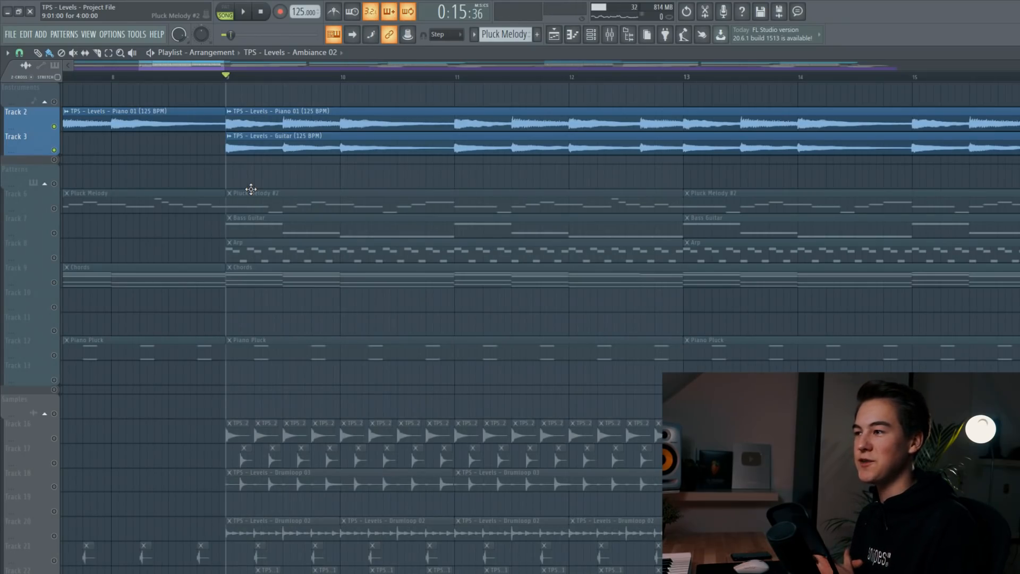
- Examine the Bass Guitar pattern's notes in the piano roll and open its BooBass instrument
left_click(223, 231)
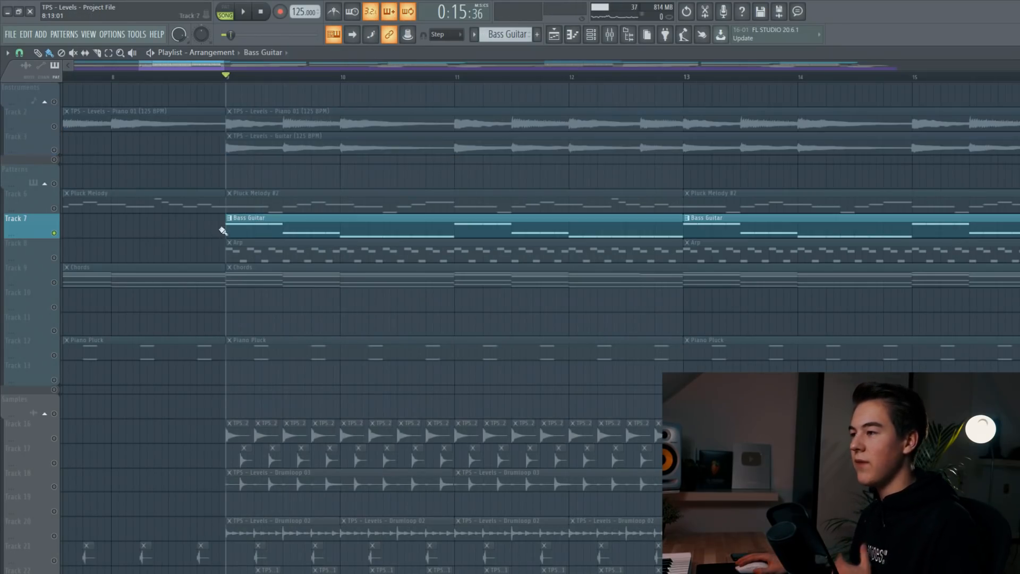
double_click(252, 226)
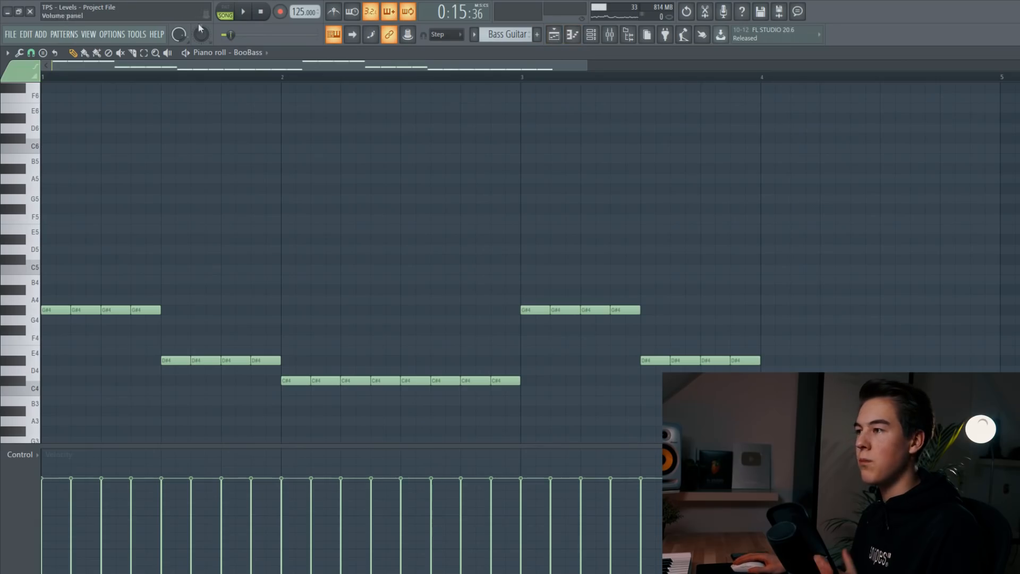
left_click(223, 12)
key("space")
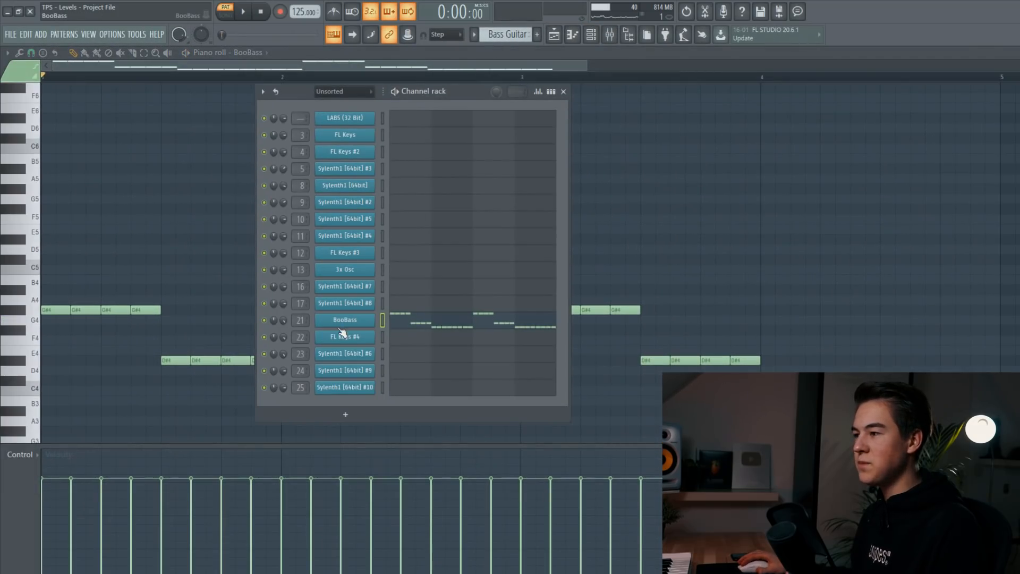
left_click(345, 324)
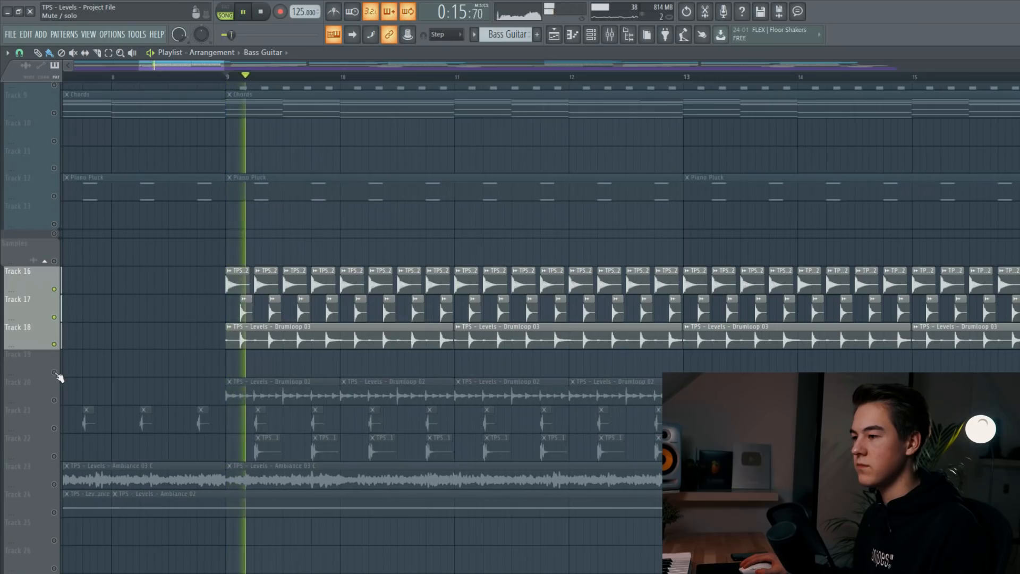
- Add Tracks 19 to 22 to the playing drum tracks one by one, bringing in Drumloop 02 and the percussion hits
left_click(55, 372)
left_click(54, 400)
left_click(55, 429)
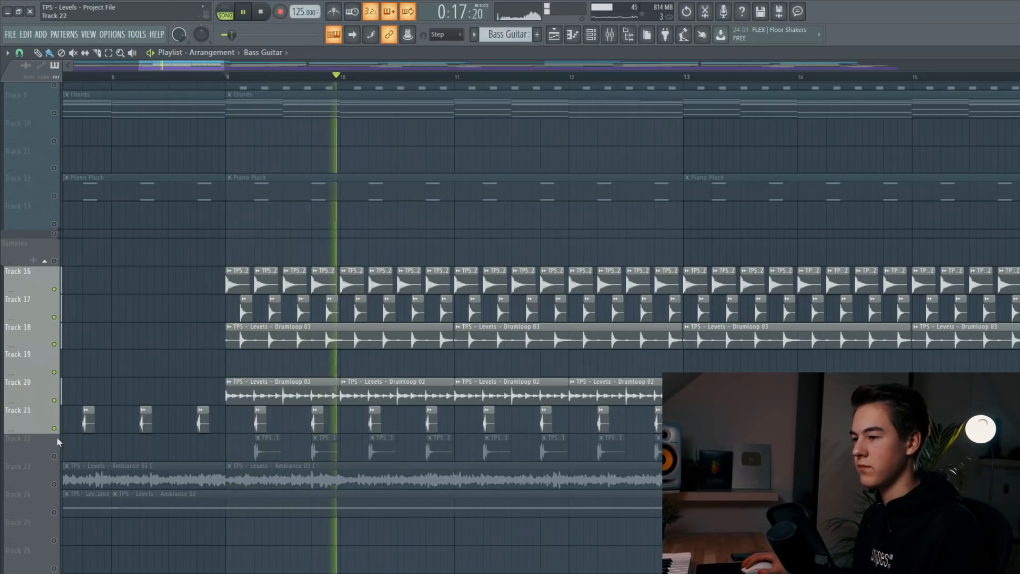
left_click(55, 457)
- Unmute the Downfilter on Track 28 and the Ambiance clips on Tracks 23 and 24, then jump playback to just before bar 16
scroll(83, 447, "down", 1)
scroll(83, 446, "down", 3)
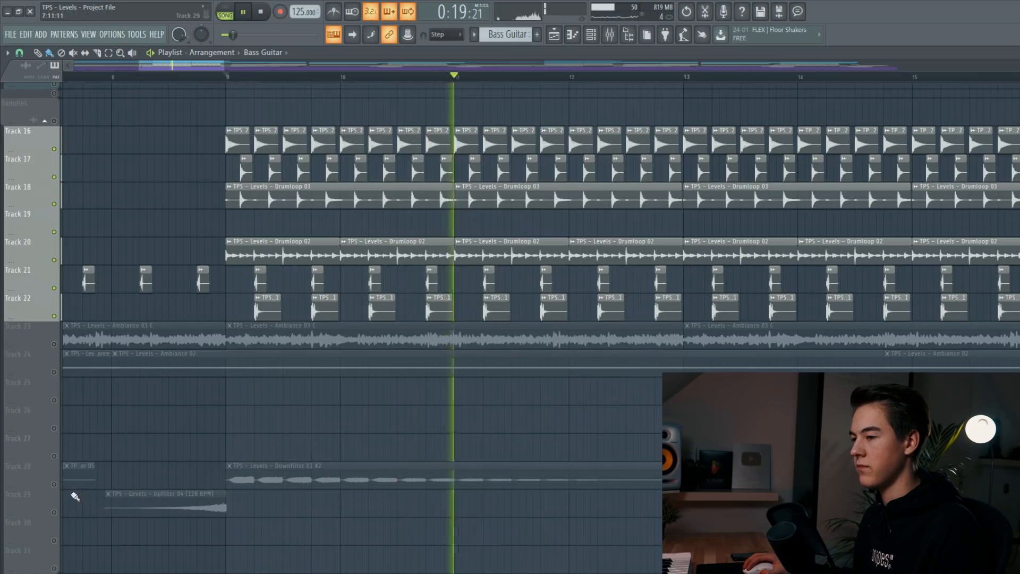
left_click(53, 484)
left_click(53, 372)
left_click(54, 343)
scroll(501, 399, "down", 3)
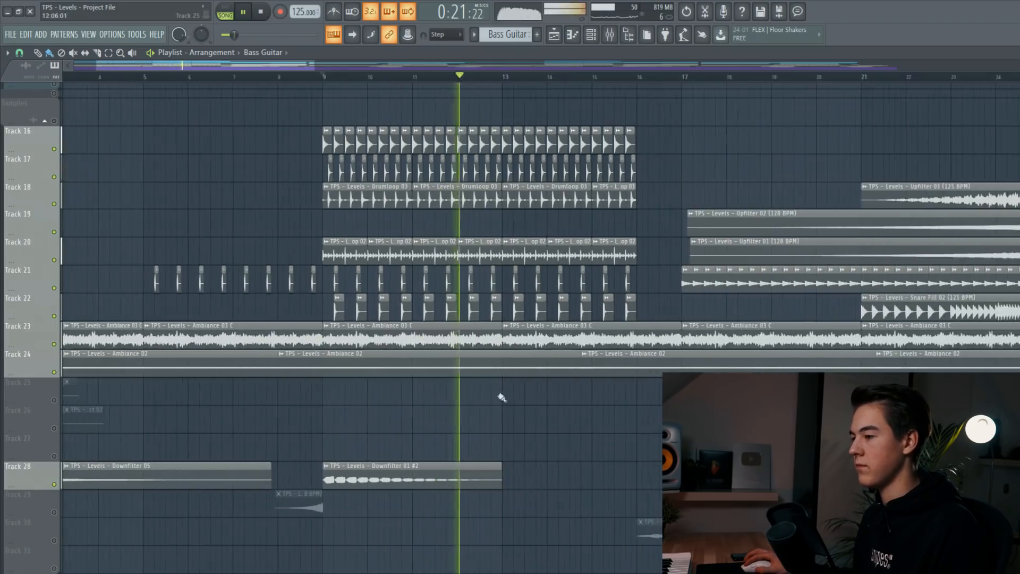
scroll(552, 406, "up", 3)
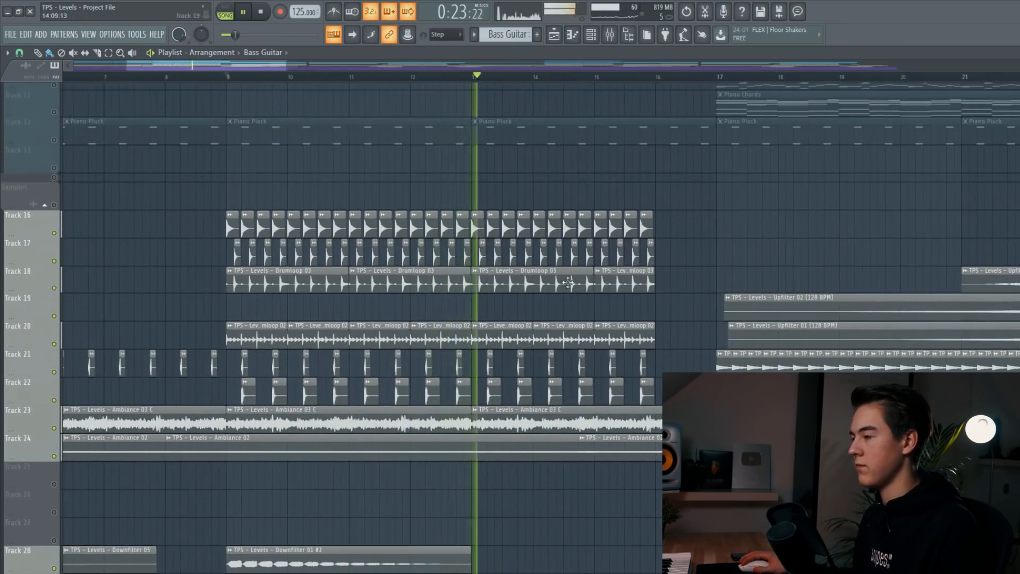
left_click(640, 77)
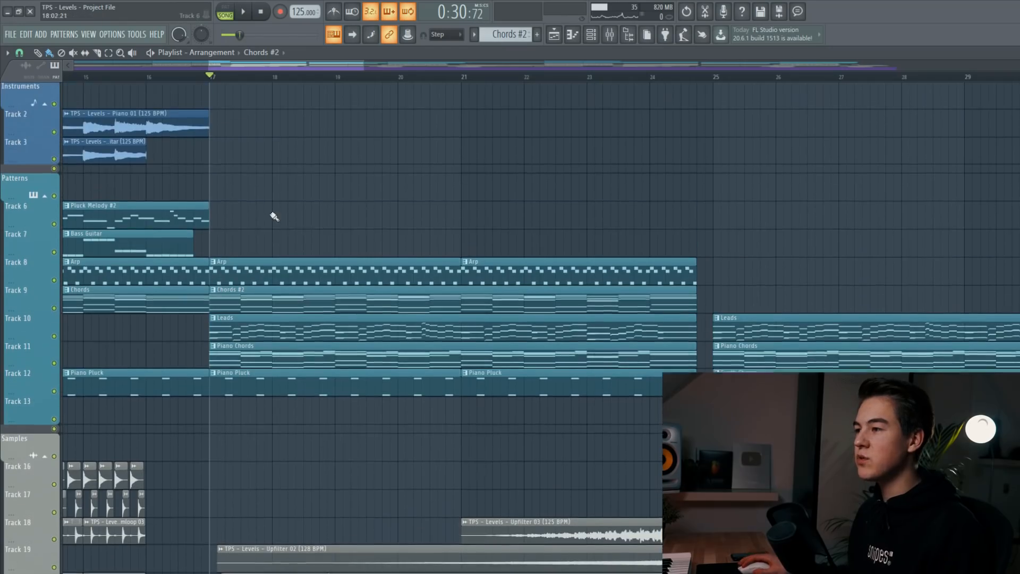
- Audition the Arp on Track 8 and the Chords #2 clip on Track 9, each soloed from bar 17
right_click(55, 281)
key("space")
key("space")
right_click(55, 310)
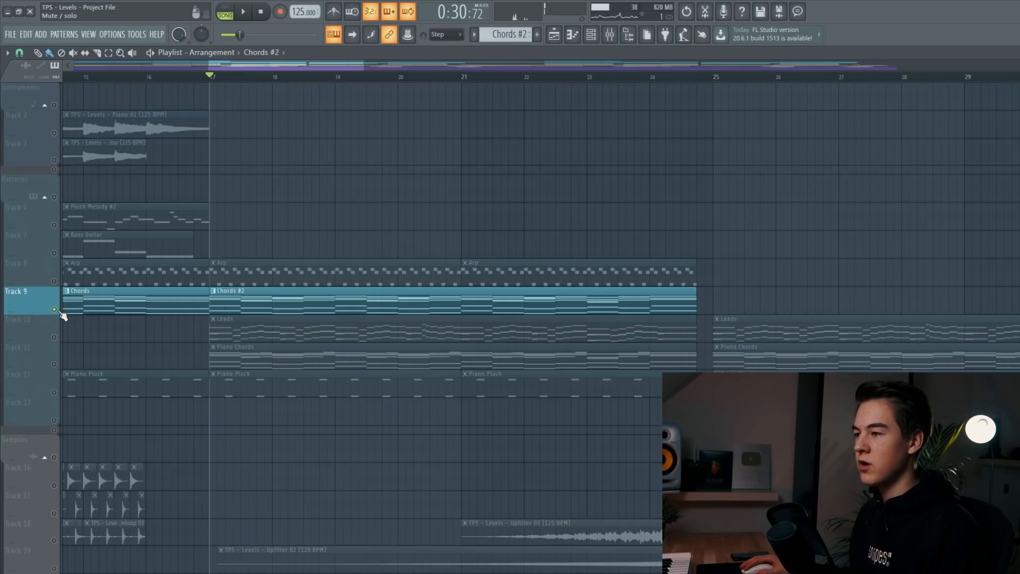
key("space")
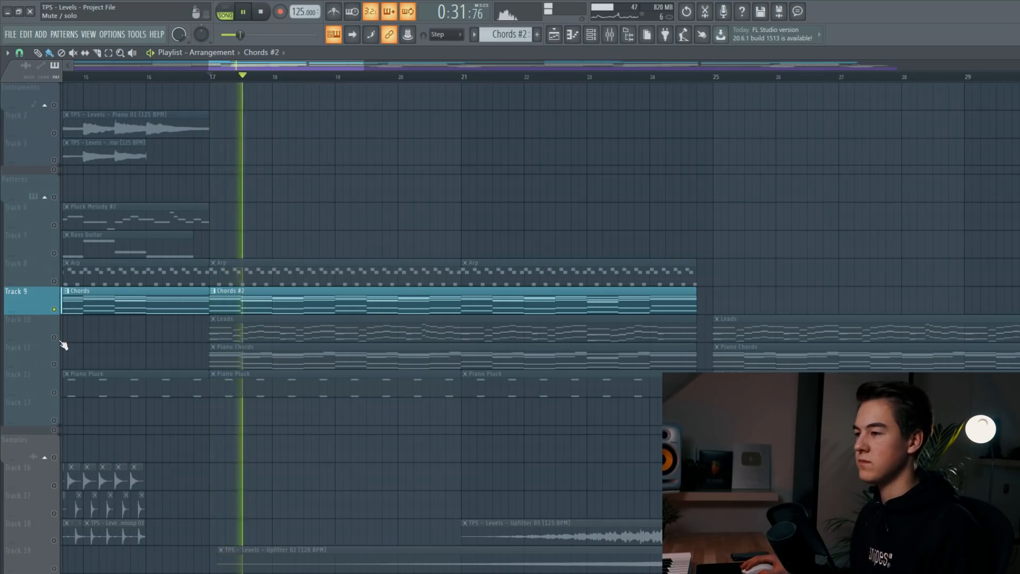
key("space")
- Solo the Piano Chords on Track 11, add the Leads on Track 10 and enable the automation clips on Tracks 34 to 45
right_click(58, 348)
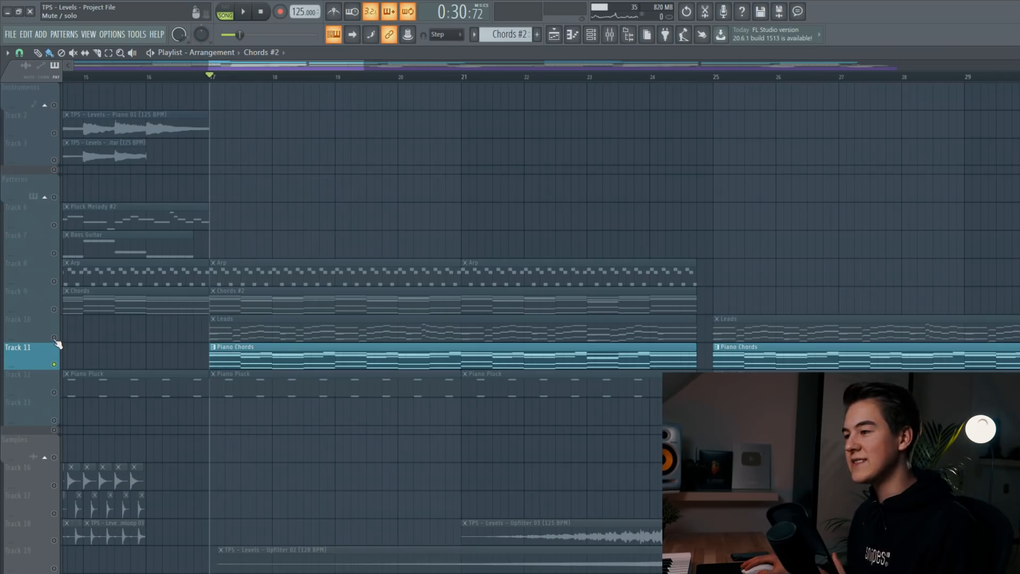
left_click(55, 339)
scroll(109, 324, "down", 10)
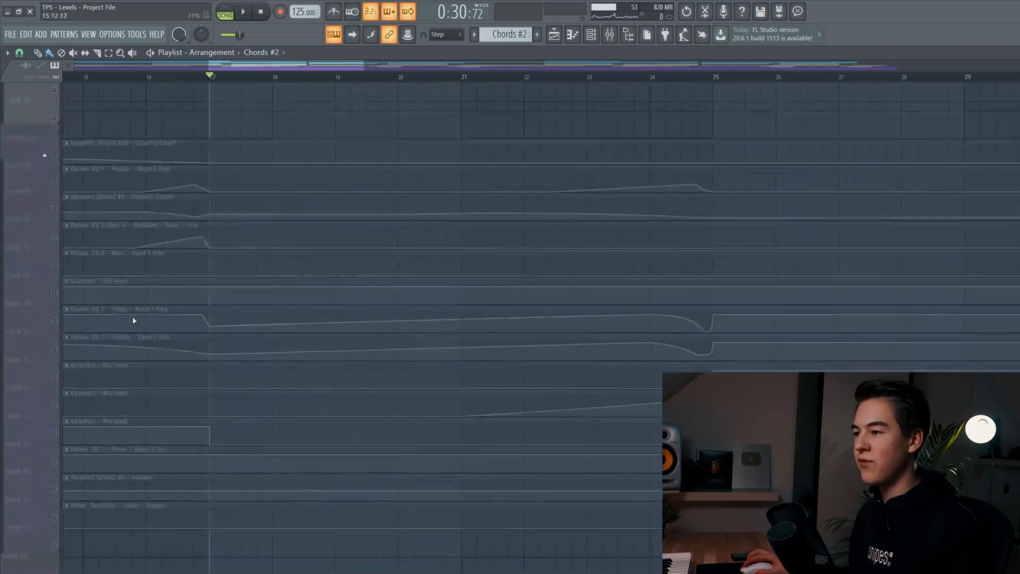
left_click(54, 126)
left_click(54, 155)
left_click(55, 182)
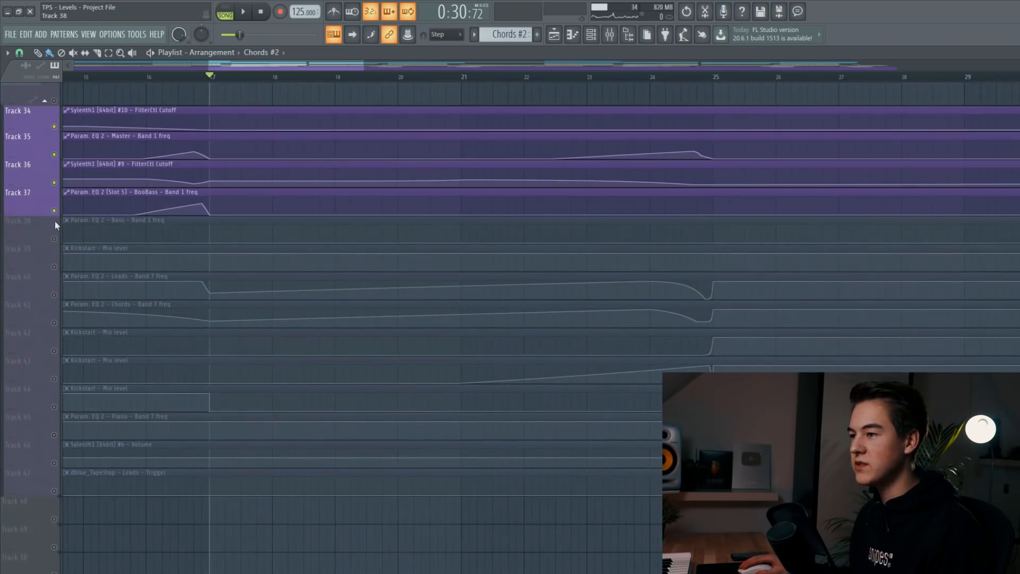
left_click(54, 268)
left_click(55, 323)
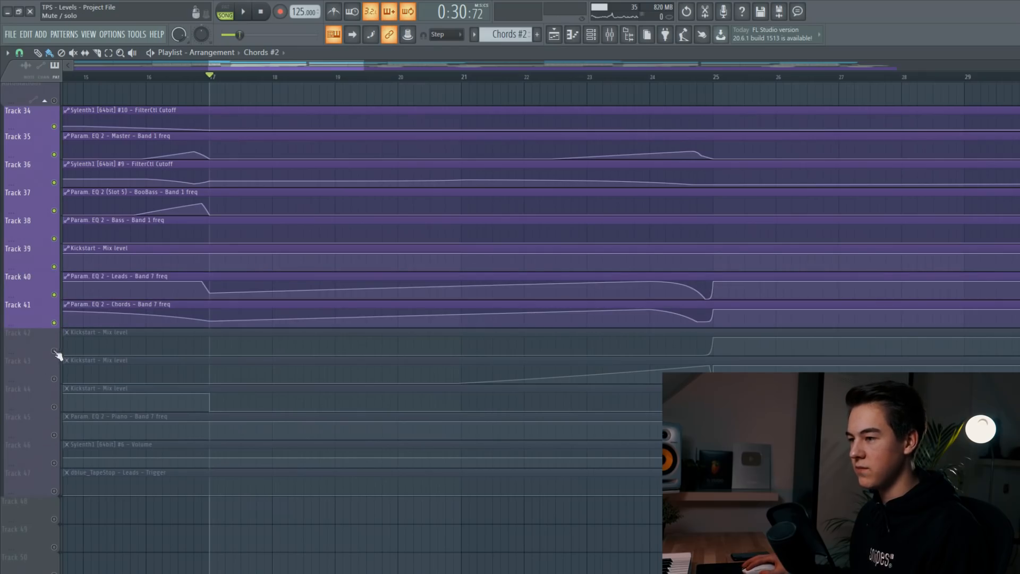
left_click(54, 379)
left_click(54, 407)
left_click(54, 435)
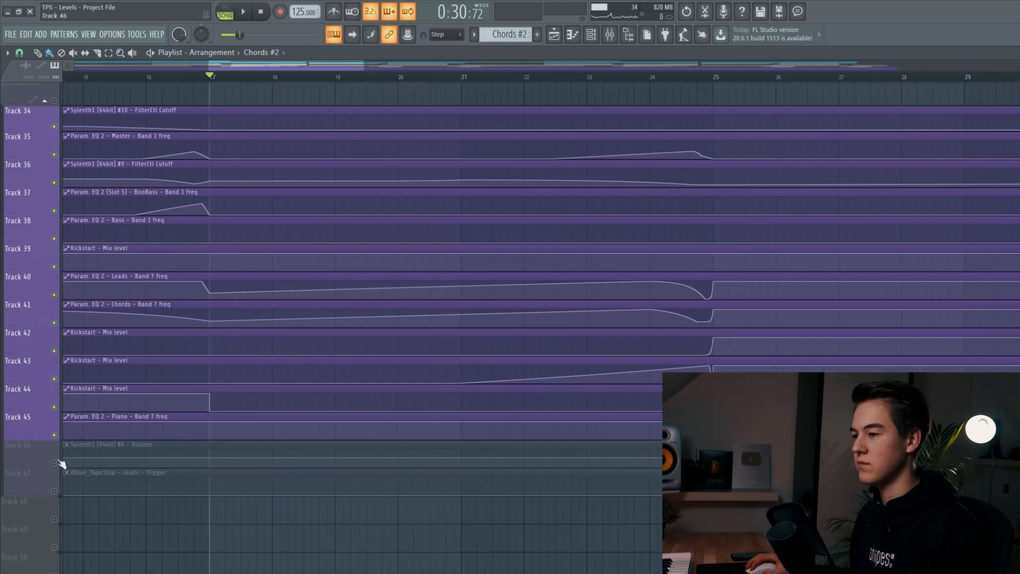
- Play the leads and piano chords from bar 17 while examining the Param. EQ 2 Band 7 frequency automation on Tracks 40 and 41
key("space")
scroll(253, 383, "up", 5)
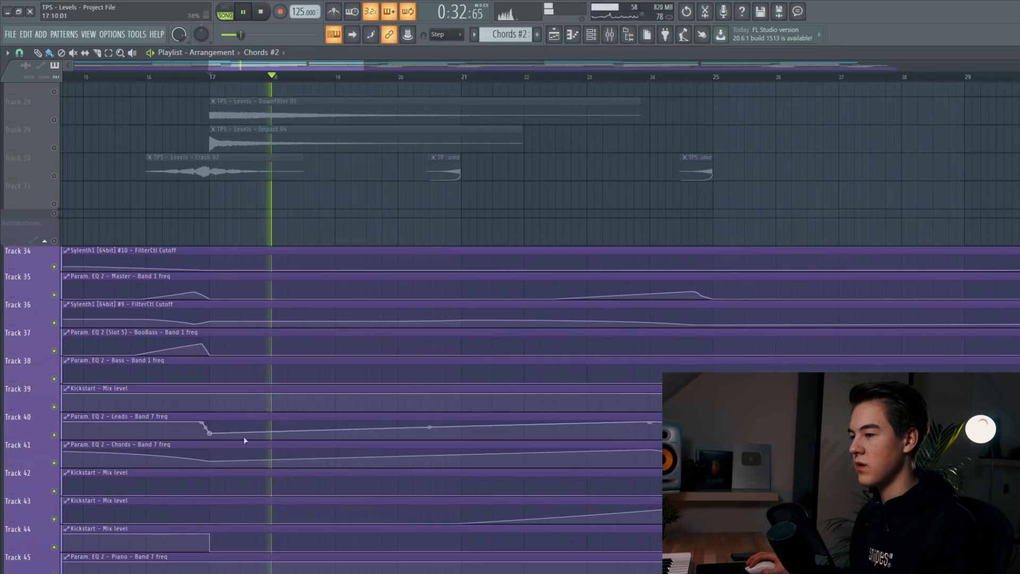
key("space")
scroll(250, 429, "up", 3)
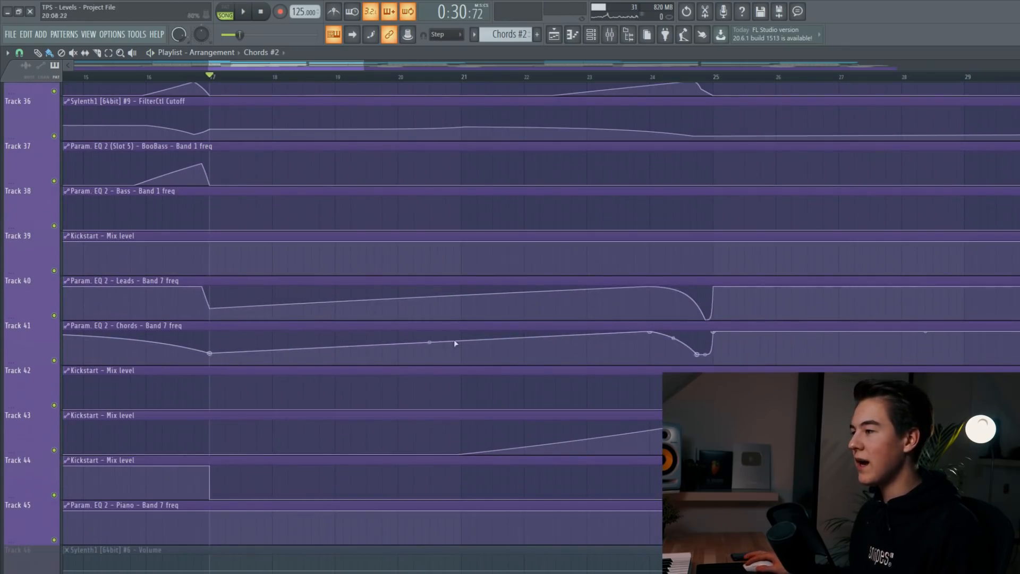
key("space")
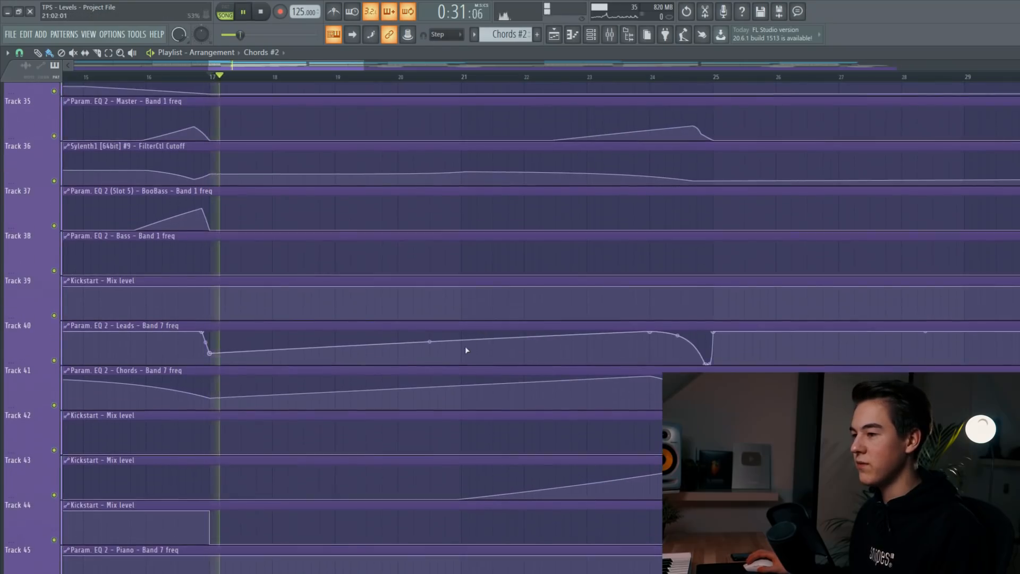
scroll(465, 346, "down", 3)
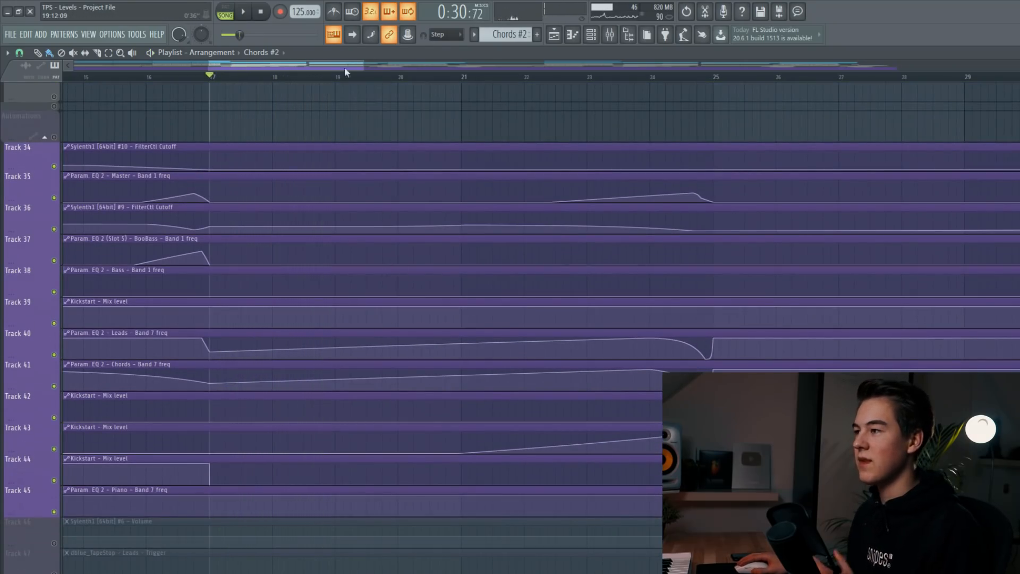
- Play the Upfilters and drum layer on Tracks 18 to 21 from bar 17, adding the Snare Fill on Track 22 and the Impact on Track 25
key("space")
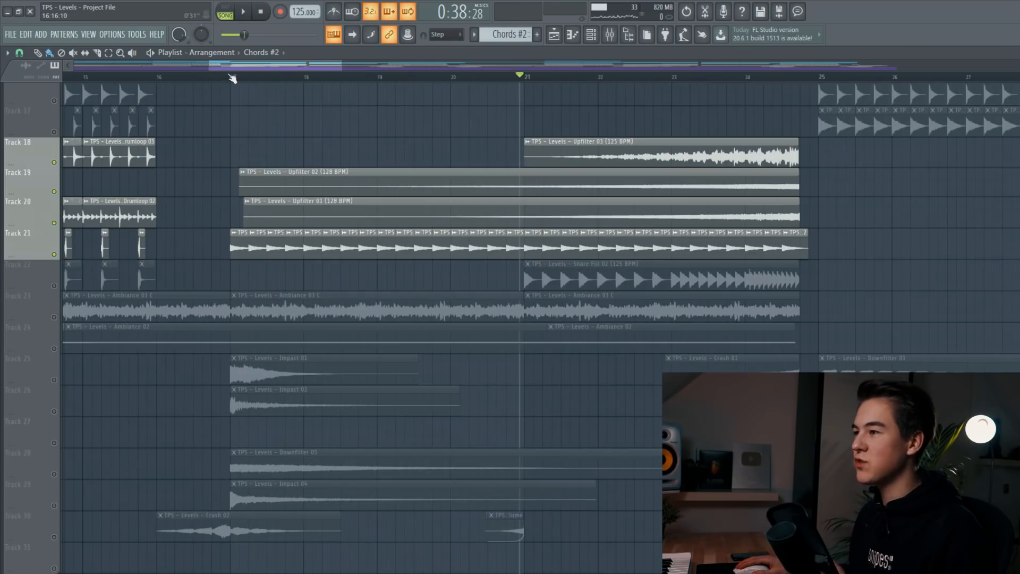
key("space")
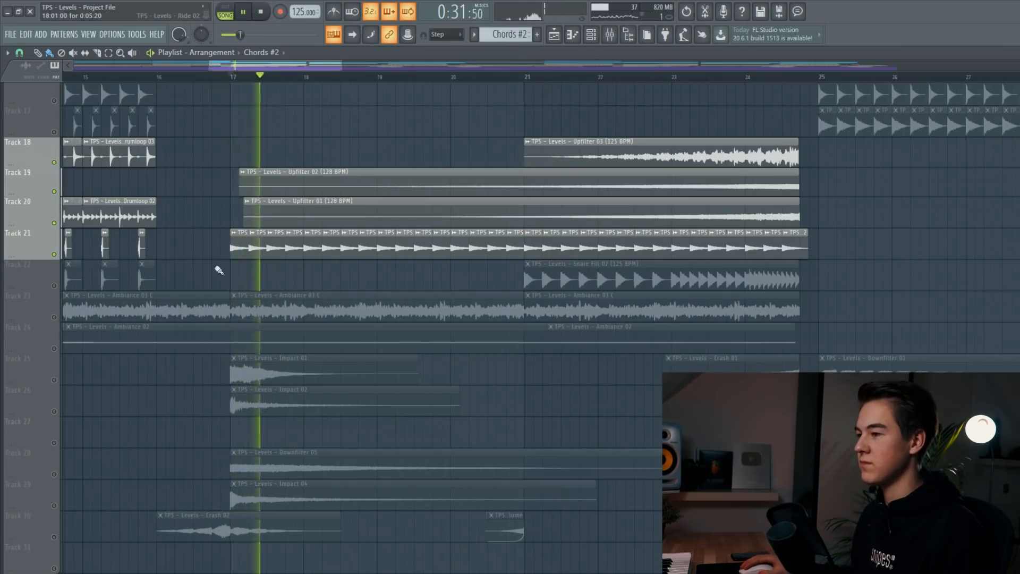
left_click(62, 272)
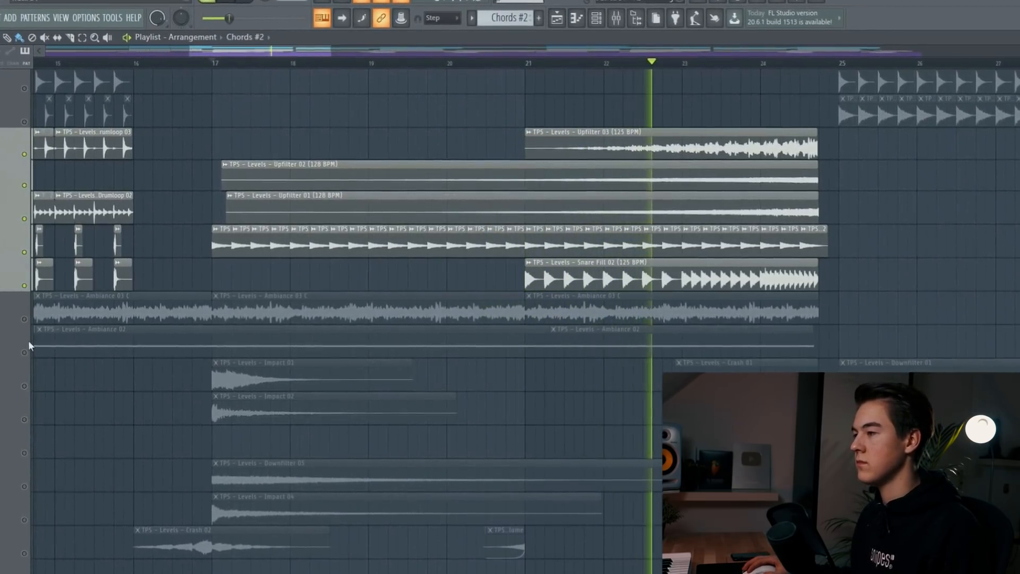
left_click(35, 384)
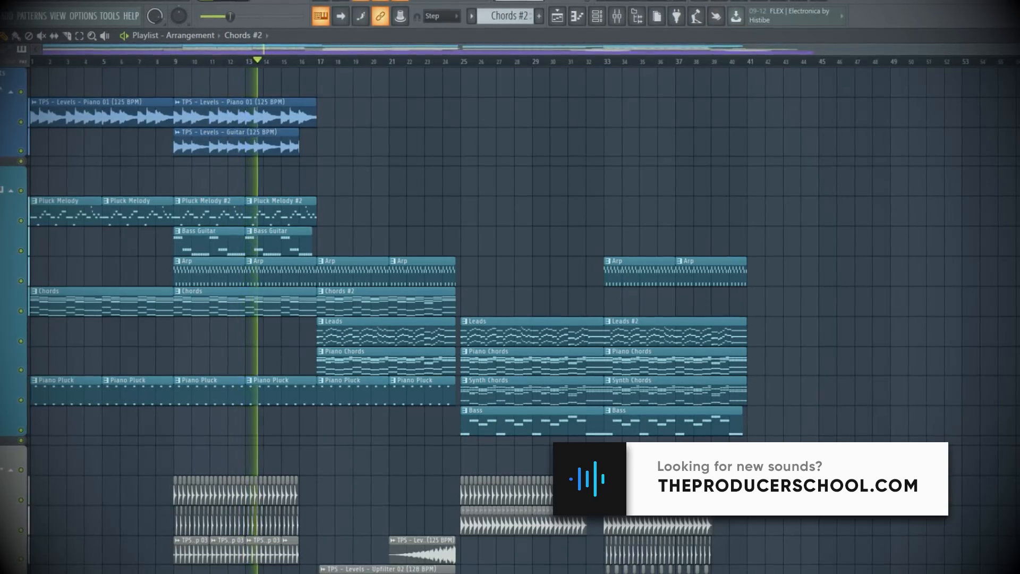
- Look over the melodic, drum, effect and automation tracks of the whole arrangement while the full song plays
scroll(510, 319, "down", 12)
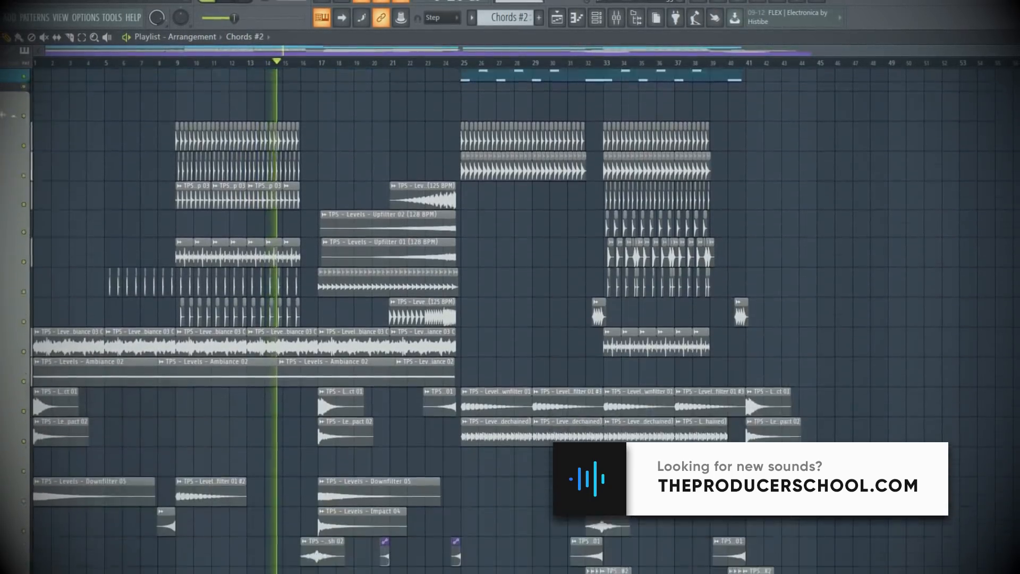
scroll(510, 319, "down", 10)
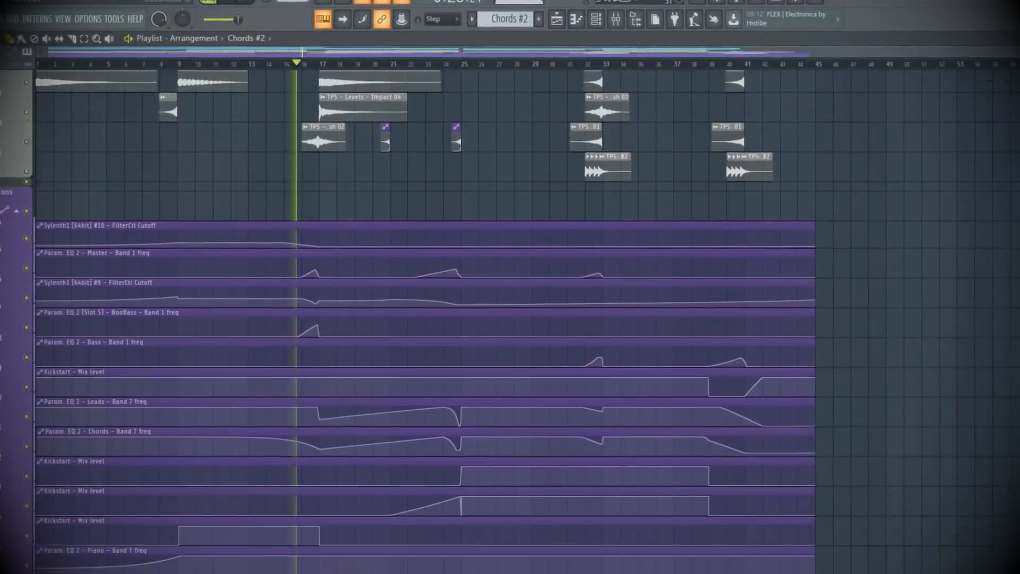
scroll(510, 319, "up", 8)
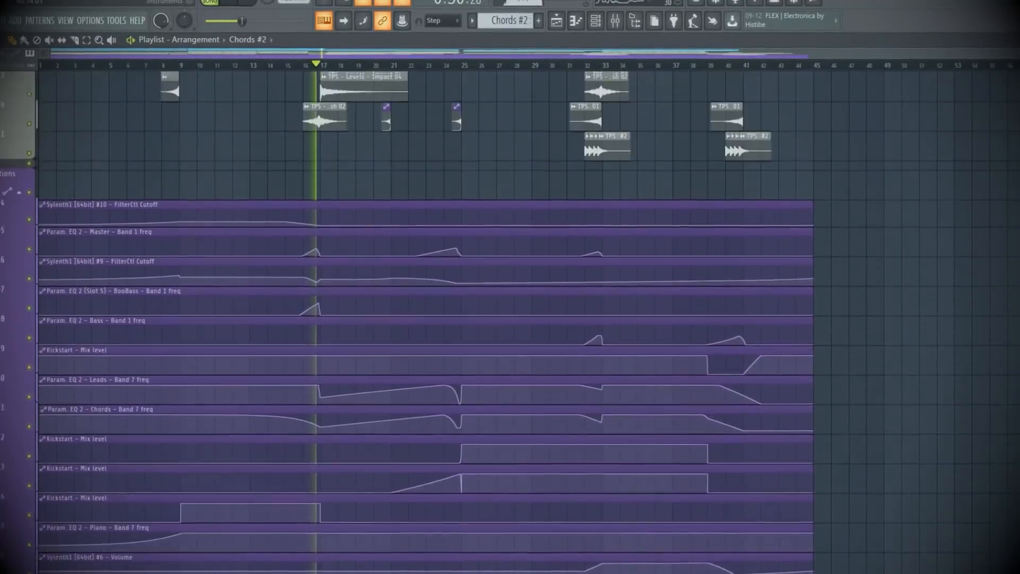
scroll(510, 319, "up", 10)
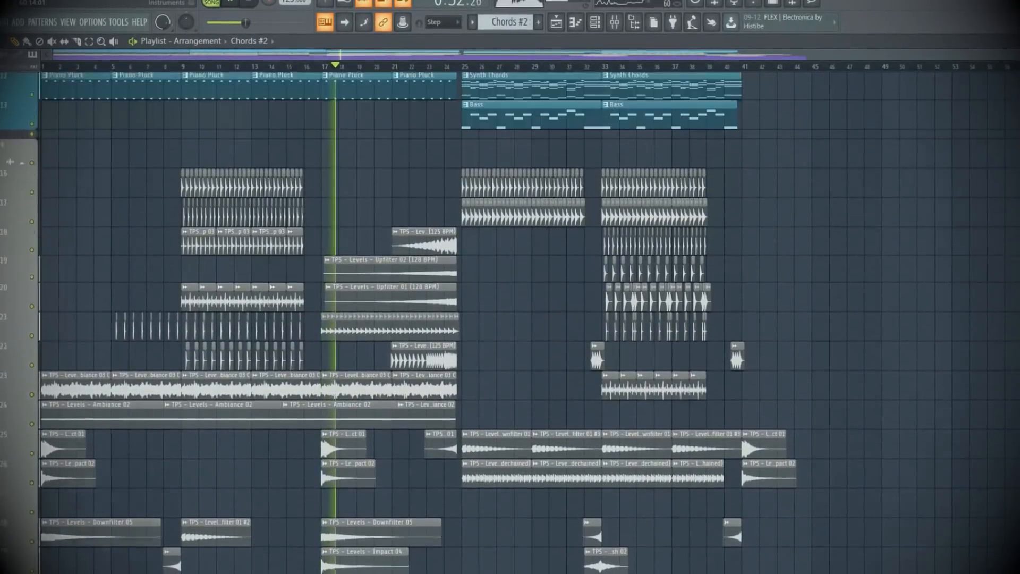
scroll(510, 318, "up", 5)
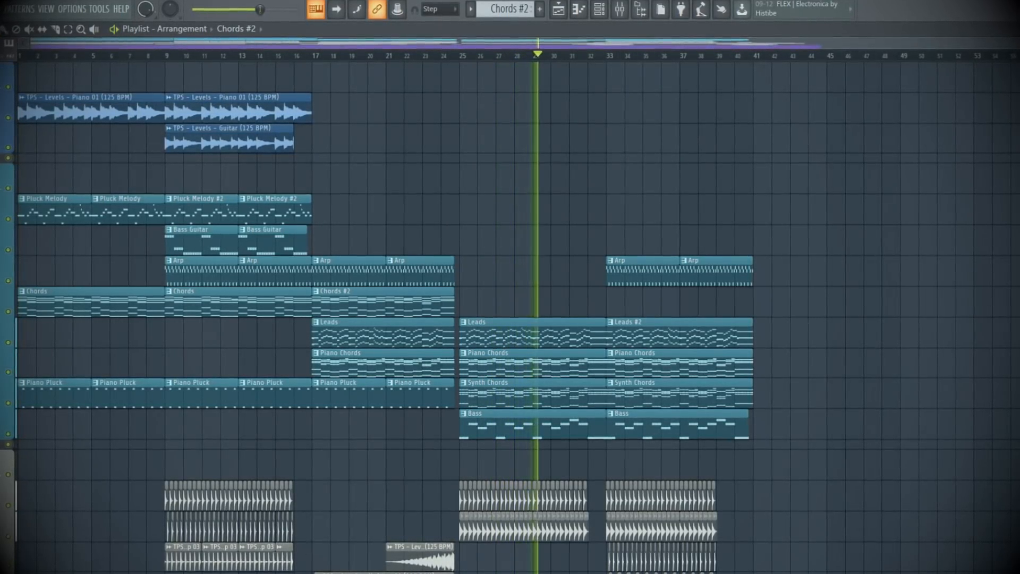
scroll(510, 318, "down", 1)
scroll(510, 318, "down", 3)
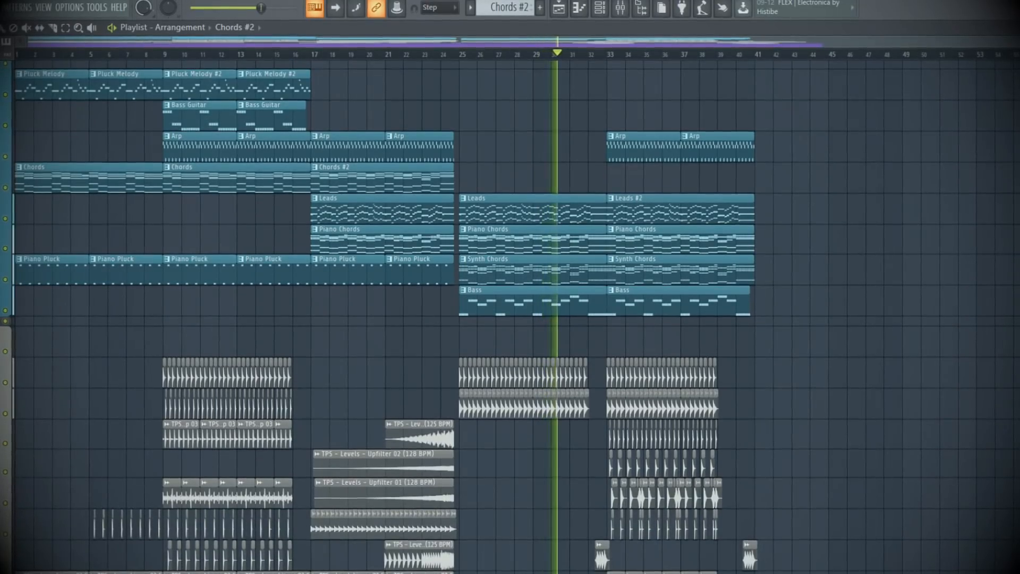